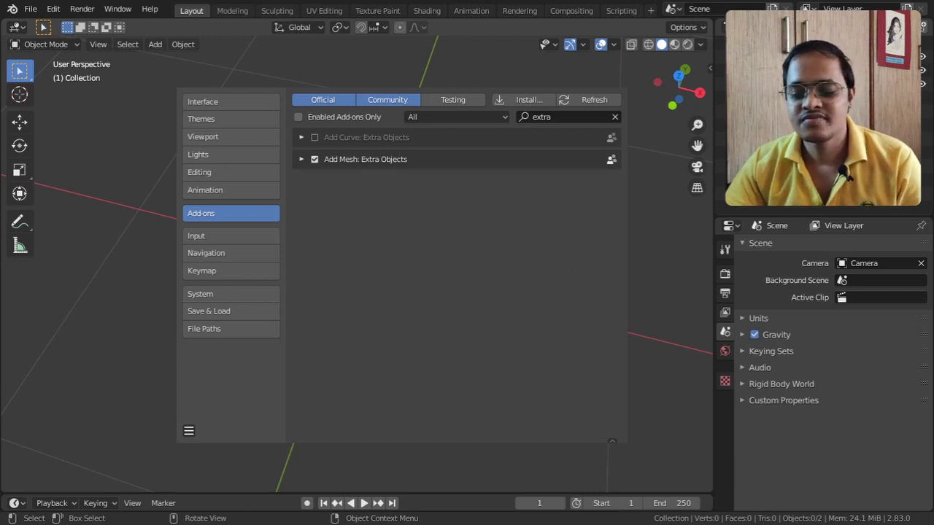
Add a rock mesh to the scene with the Rock Generator.
left_click(54, 9)
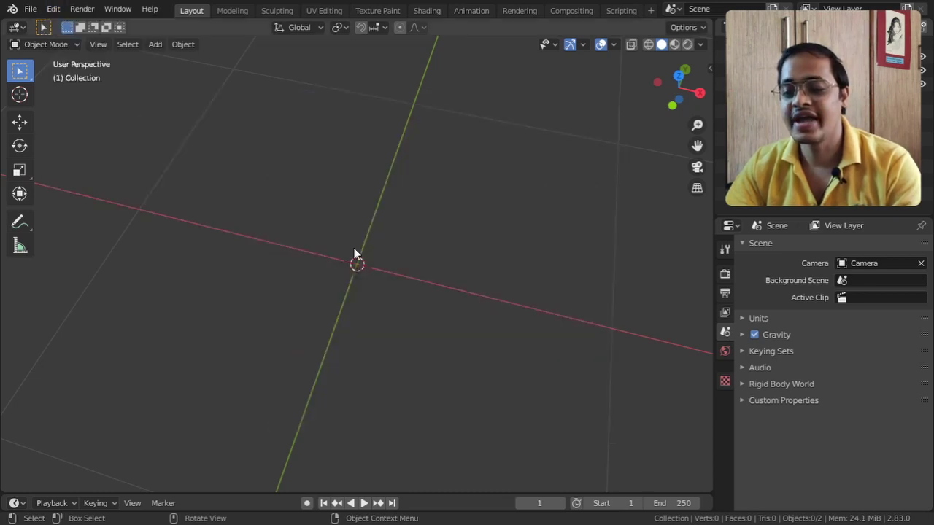
left_click(129, 49)
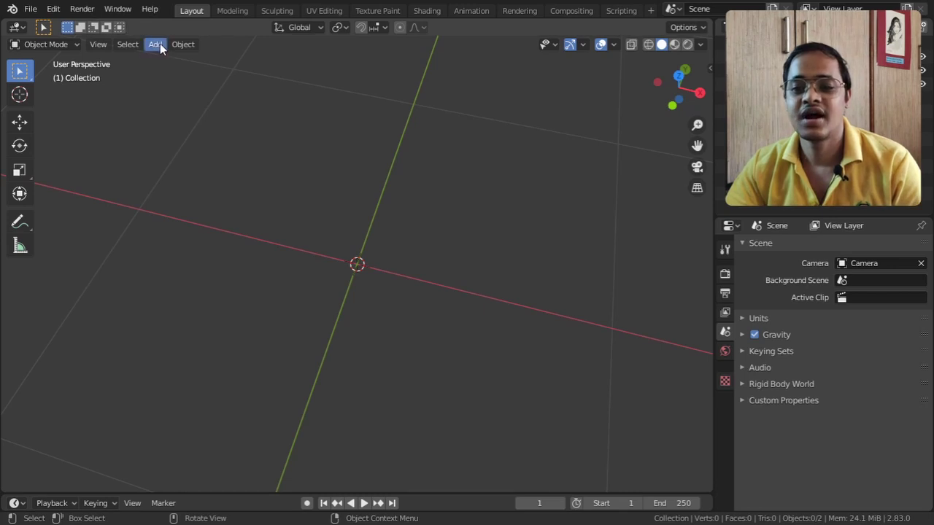
left_click(160, 43)
mouse_move(167, 64)
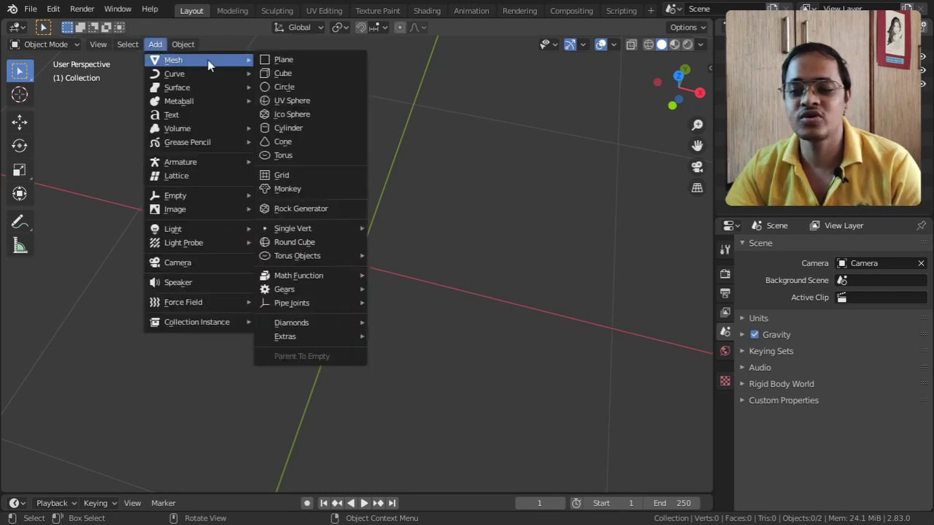
left_click(288, 209)
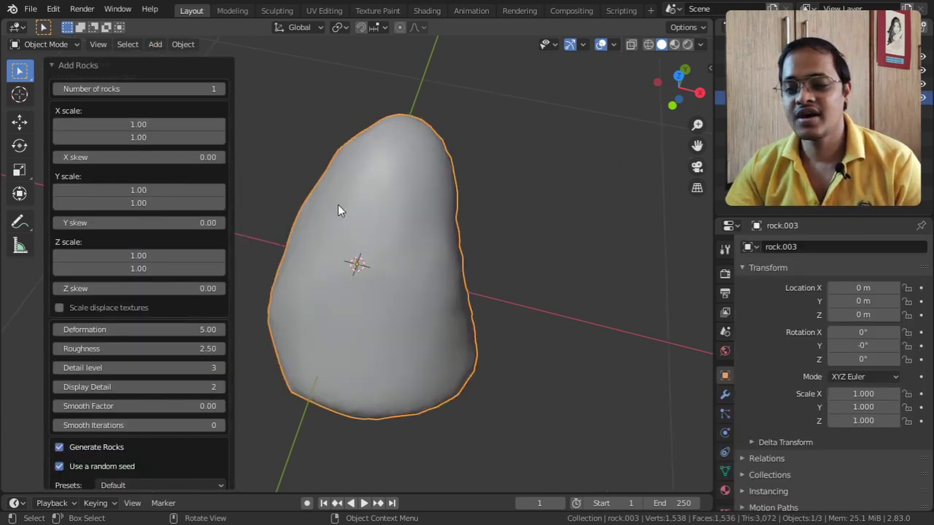
Set the rock's X scale values to 1.16 and 2.25 and turn off the random seed.
middle_click_drag(375, 221, 490, 259)
middle_click_drag(475, 314, 618, 308)
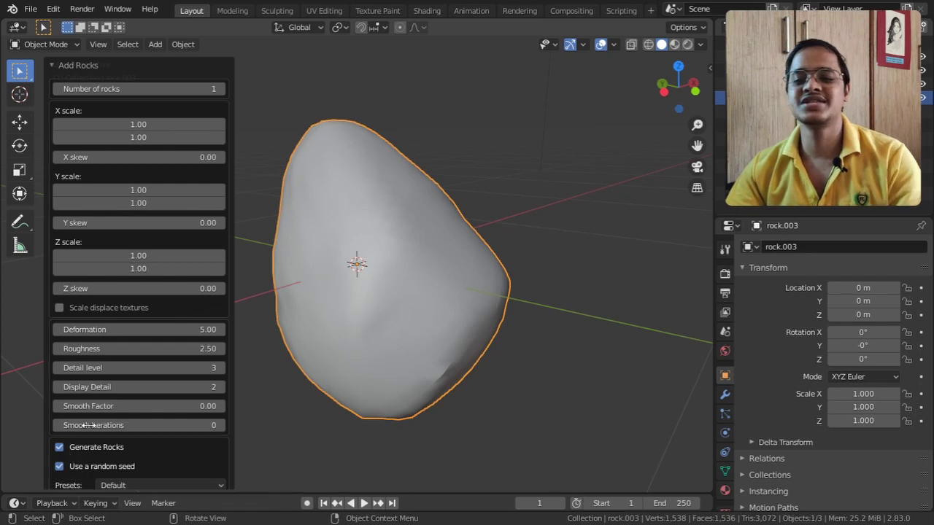
mouse_move(122, 126)
left_mouse_down()
mouse_move(215, 128)
mouse_move(139, 124)
left_mouse_up()
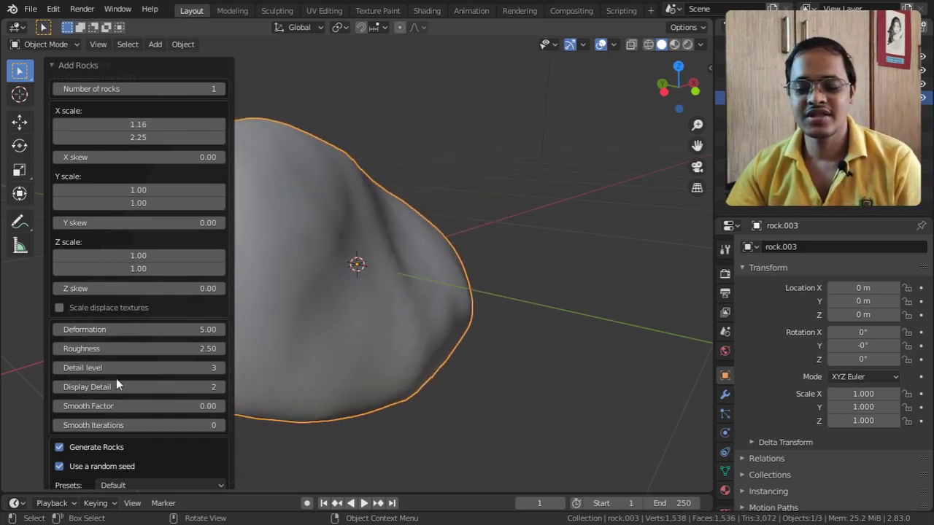
left_click(59, 466)
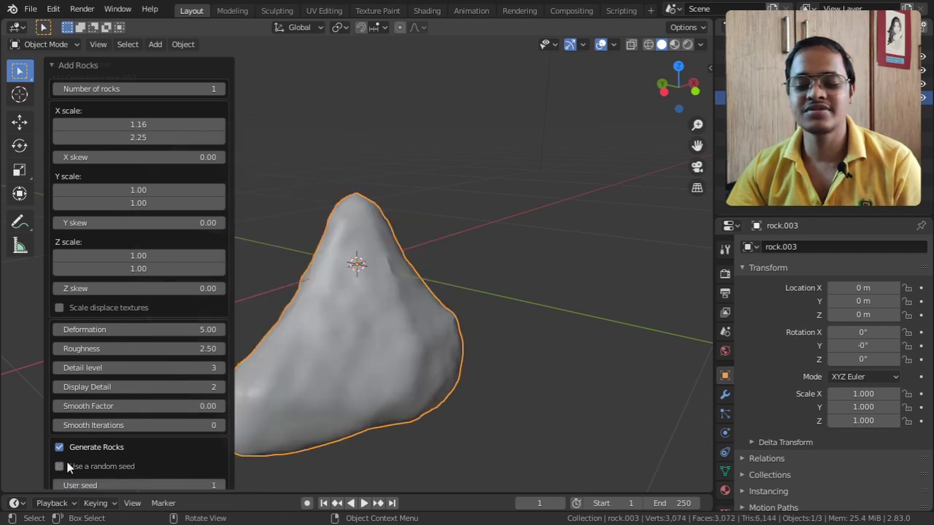
Widen the rock by setting the X scale values to 2.95 and 5.72 and the X skew to 0.87.
middle_click_drag(419, 343, 469, 277)
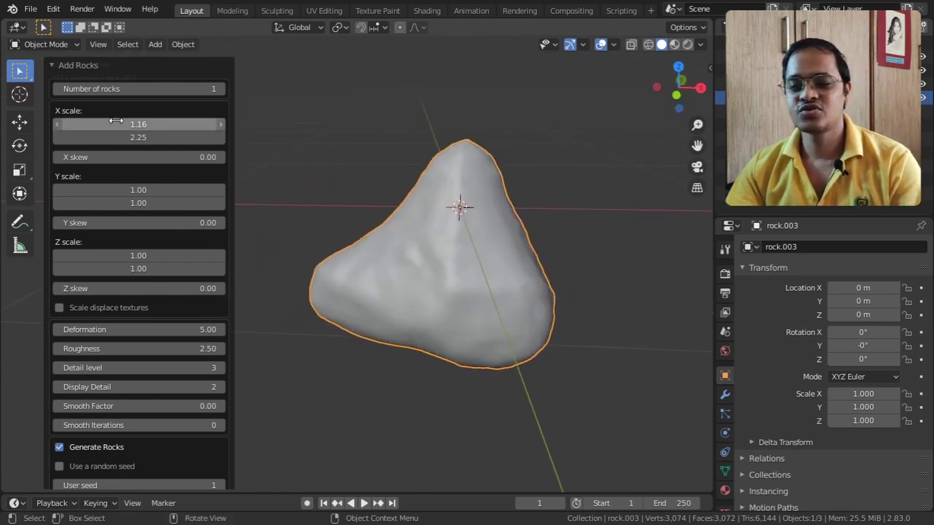
left_click_drag(151, 124, 254, 118)
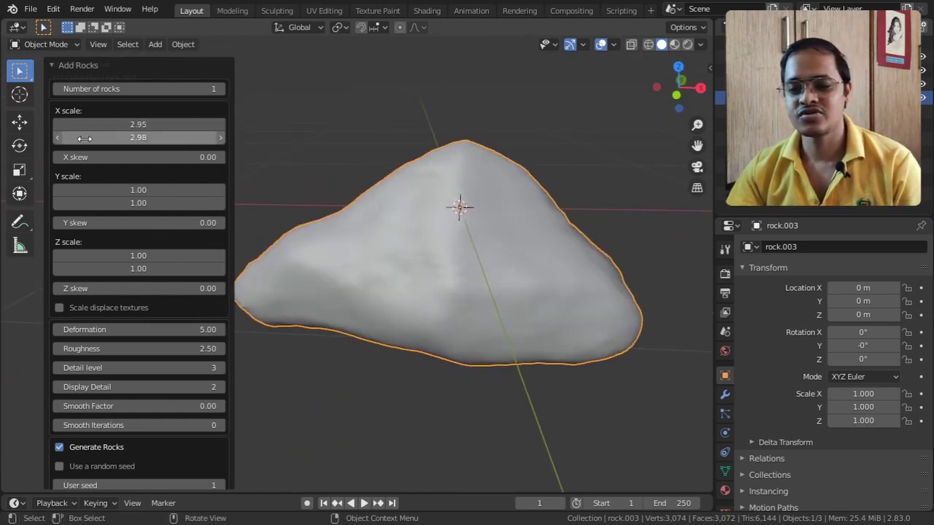
left_click_drag(108, 139, 263, 133)
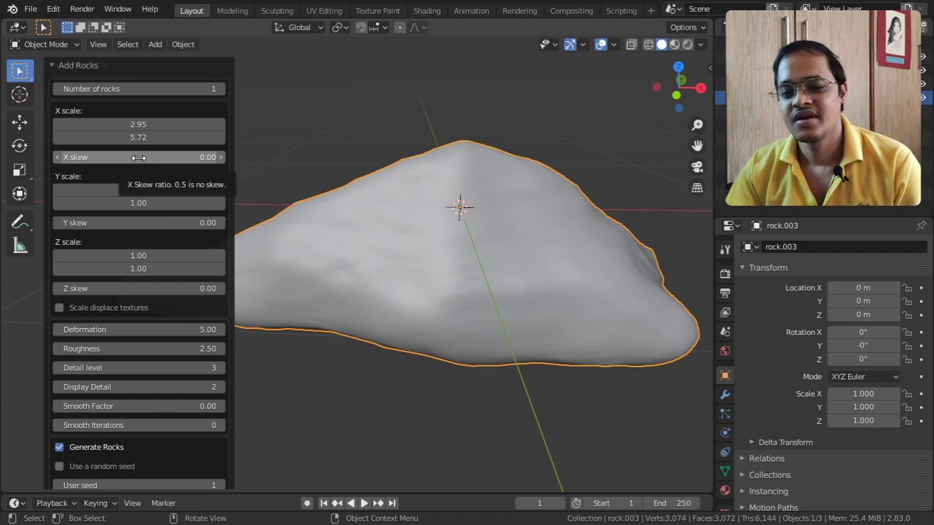
left_click_drag(172, 159, 139, 157)
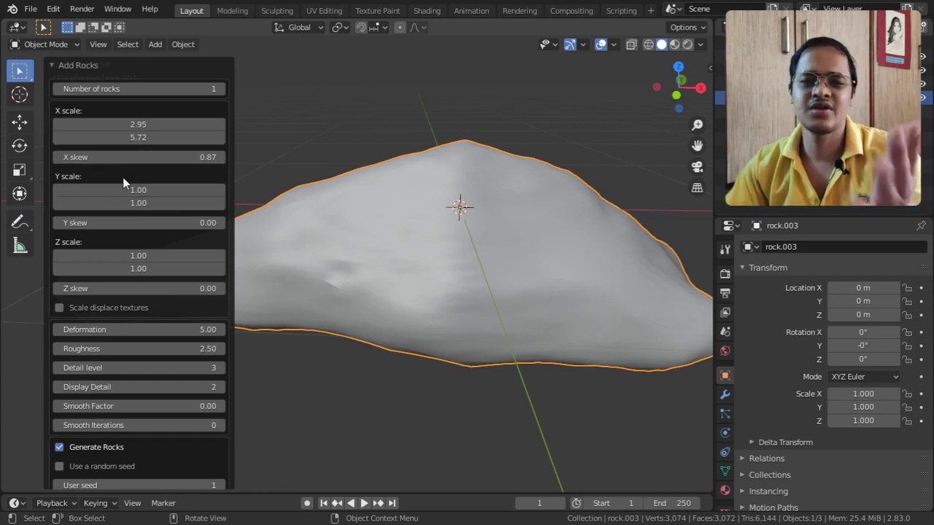
Set the rock's Y scale values to 1.21 and 7.05 and its Y skew to 0.33.
left_click_drag(125, 189, 156, 182)
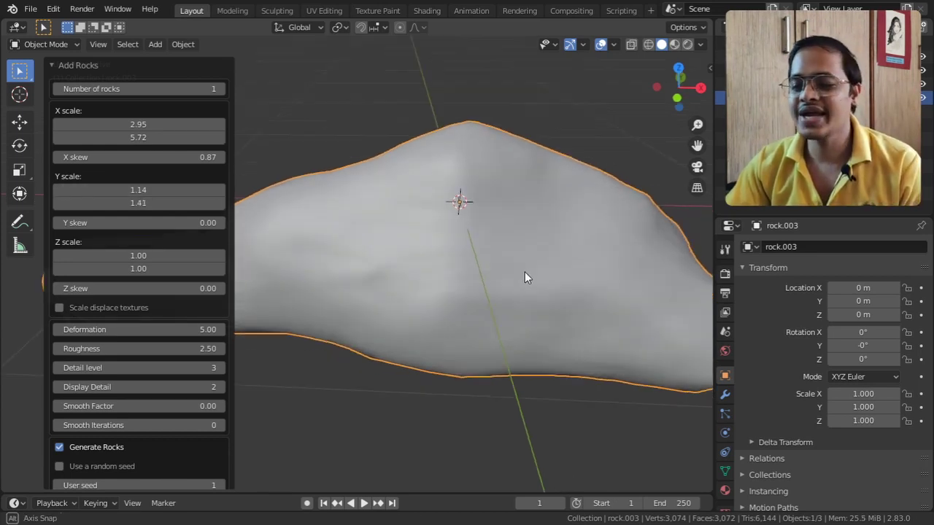
middle_click_drag(525, 275, 398, 313)
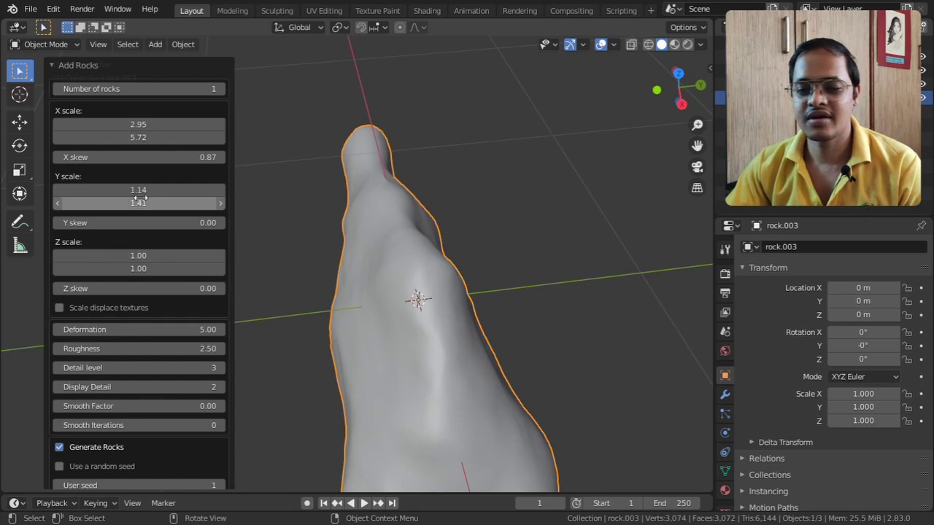
left_click_drag(139, 191, 531, 194)
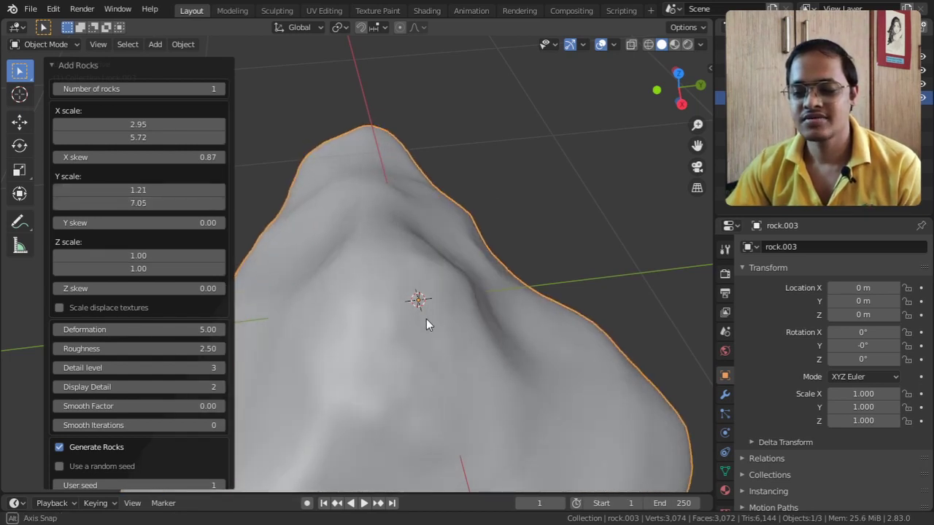
middle_click_drag(426, 319, 65, 277)
middle_click_drag(372, 281, 343, 301)
scroll(343, 300, "down", 3)
middle_click_drag(412, 316, 505, 326)
left_click_drag(153, 224, 290, 243)
Set the rock's Z scale values to 1.52 and 7.13 and its Z skew to -0.48.
middle_click_drag(388, 323, 445, 223)
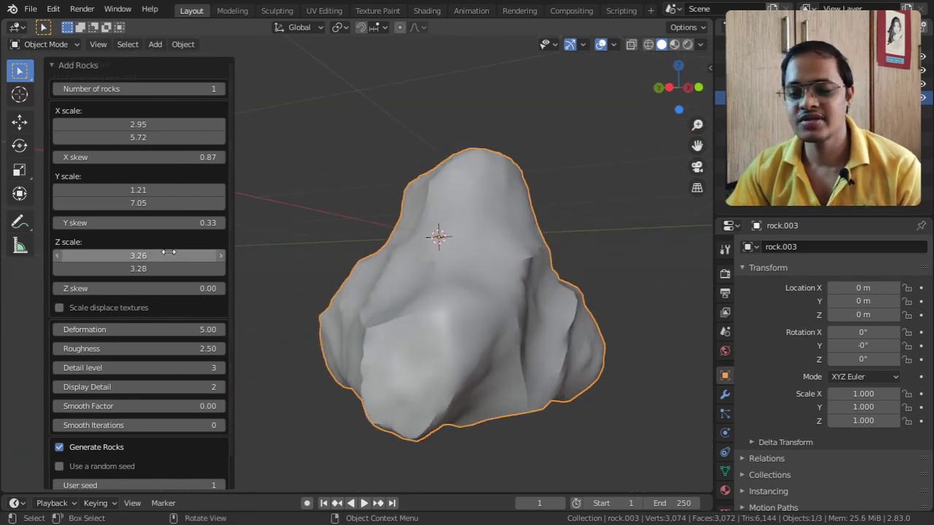
left_click_drag(169, 253, 54, 260)
left_click_drag(175, 271, 241, 267)
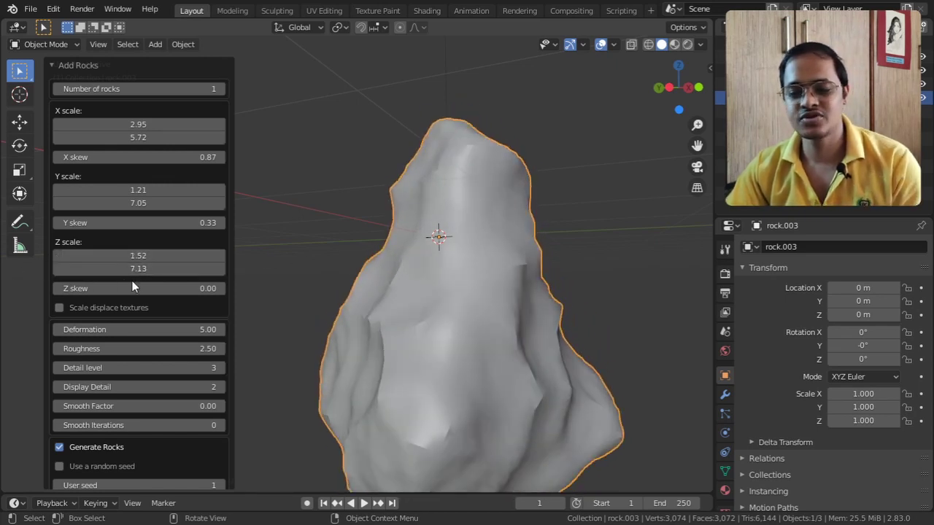
mouse_move(121, 292)
left_mouse_down()
mouse_move(185, 291)
mouse_move(121, 290)
left_mouse_up()
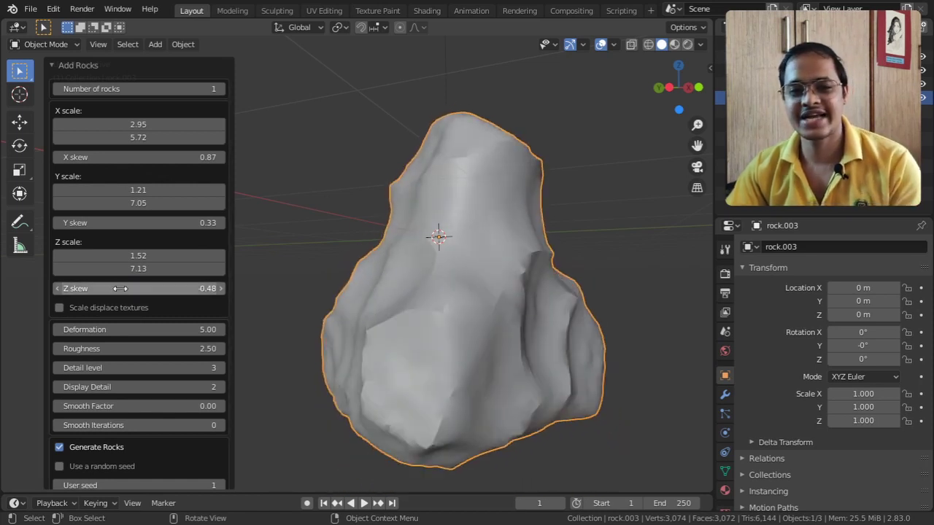
Enable scaling of the displacement textures and set the first scaling factor to 0.51.
left_click(59, 308)
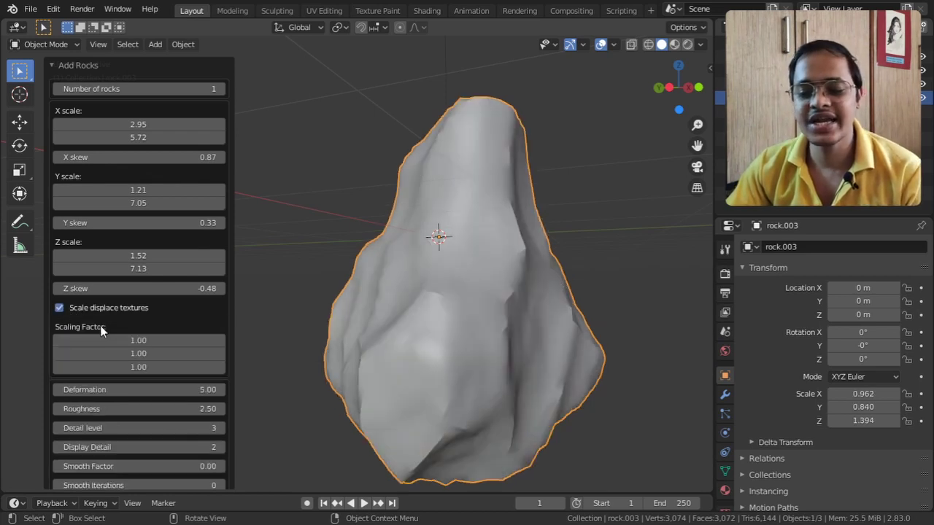
left_click_drag(117, 340, 187, 340)
scroll(381, 363, "up", 3)
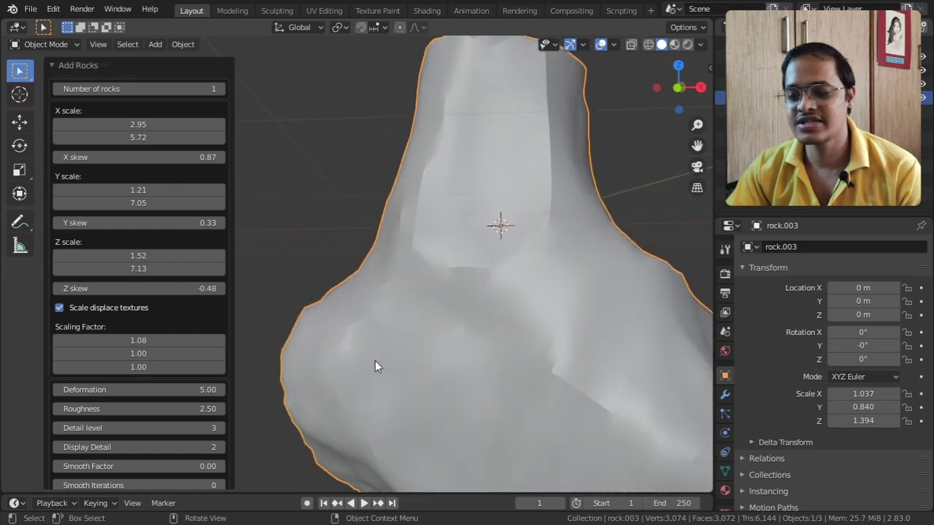
scroll(380, 363, "down", 3)
middle_click_drag(399, 357, 438, 363)
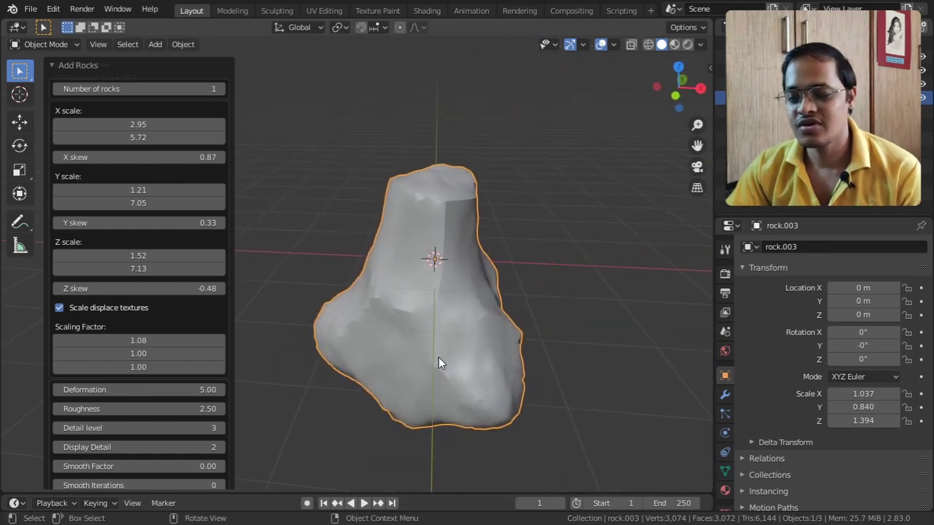
left_click_drag(131, 340, 675, 333)
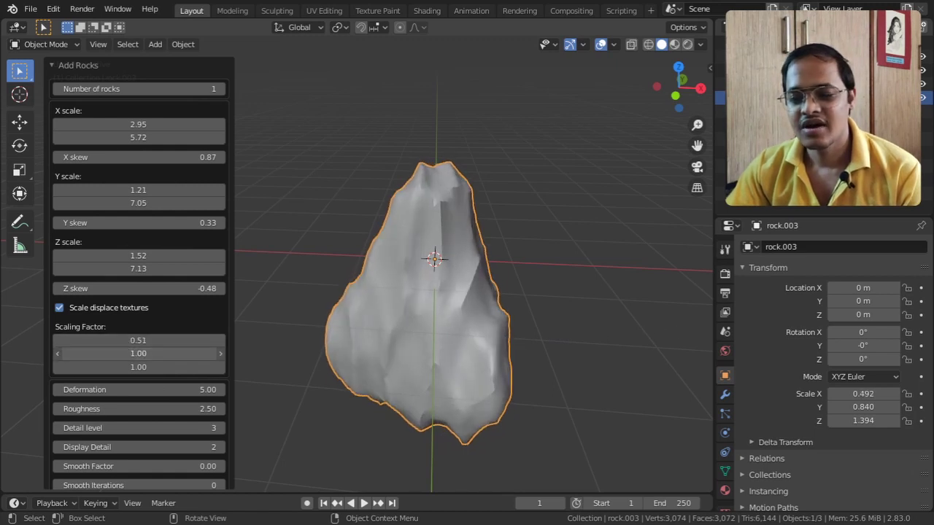
Set the second and third texture scaling factors to 2.56 and 0.91, and disable displacement texture scaling.
left_click_drag(190, 353, 250, 355)
middle_click_drag(271, 277, 572, 305)
left_click_drag(139, 353, 145, 372)
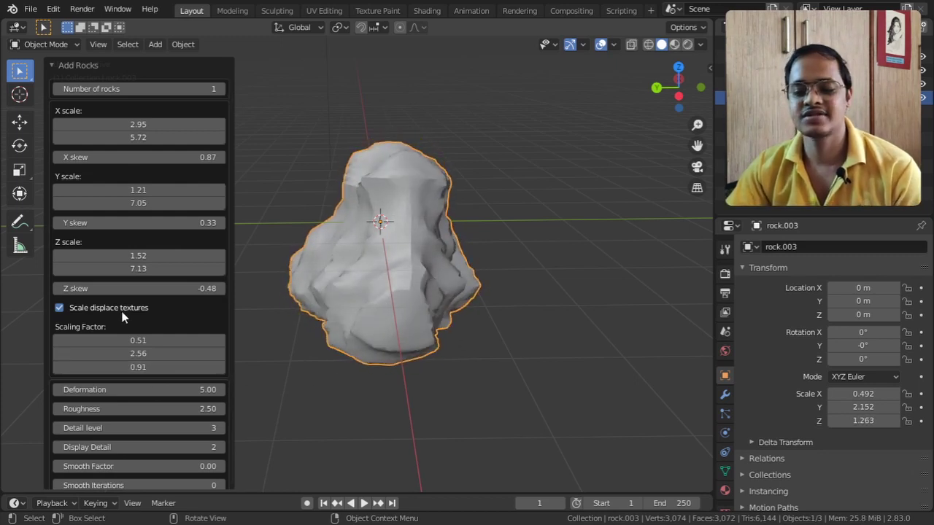
left_click(59, 309)
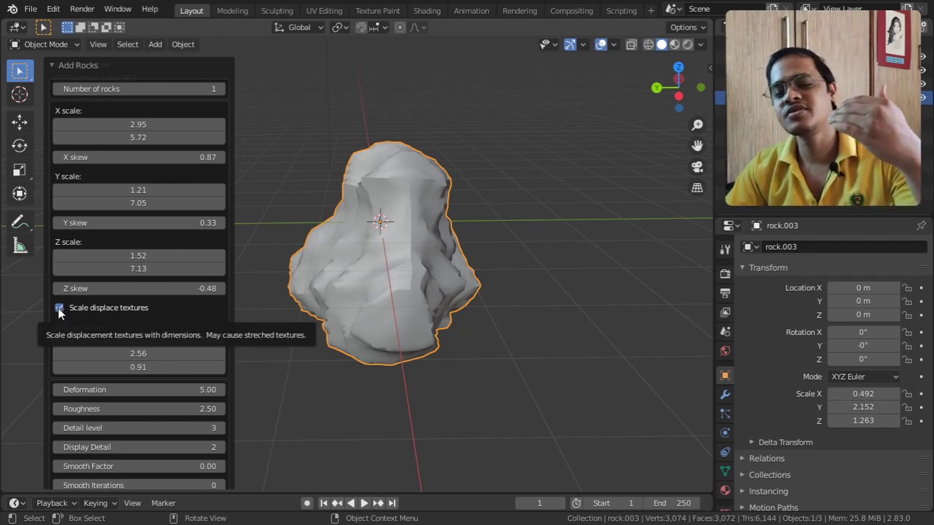
Raise the rock's display detail to 3.
middle_click_drag(334, 287, 323, 266)
scroll(402, 282, "up", 2)
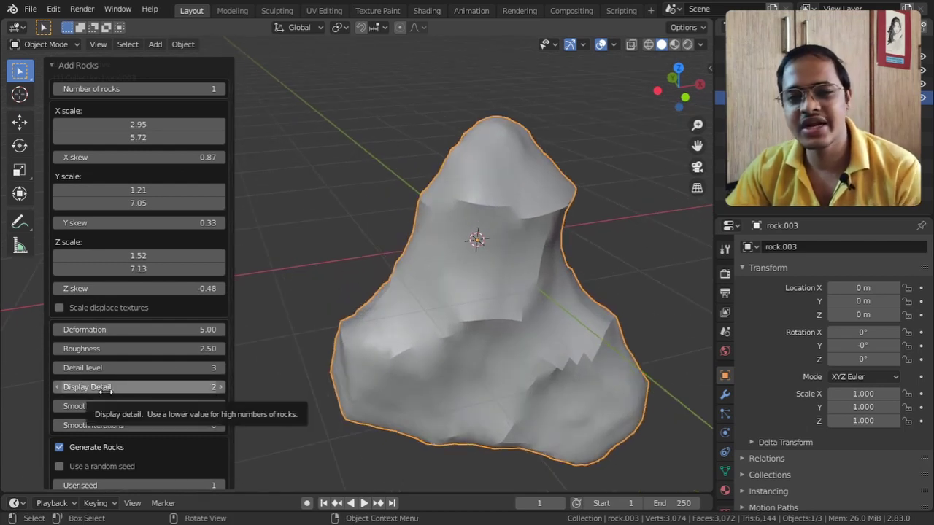
left_click(221, 388)
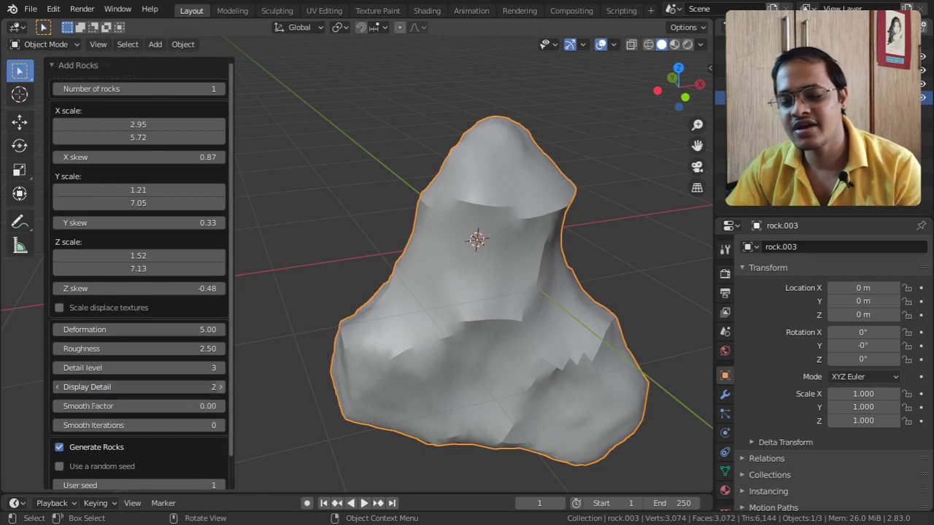
mouse_move(642, 267)
middle_mouse_down()
mouse_move(533, 267)
mouse_move(657, 264)
middle_mouse_up()
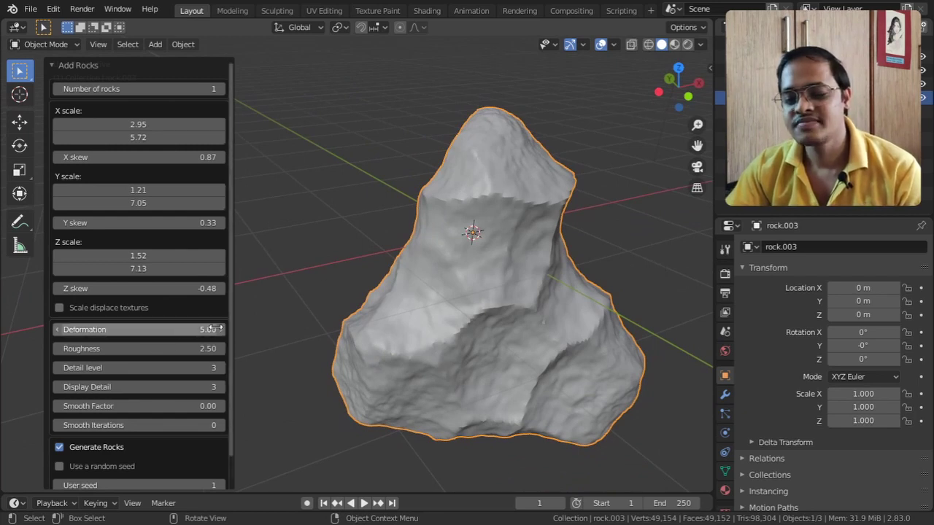
Set the rock's deformation to 12.26 and its roughness to 5.35.
left_click_drag(167, 328, 242, 337)
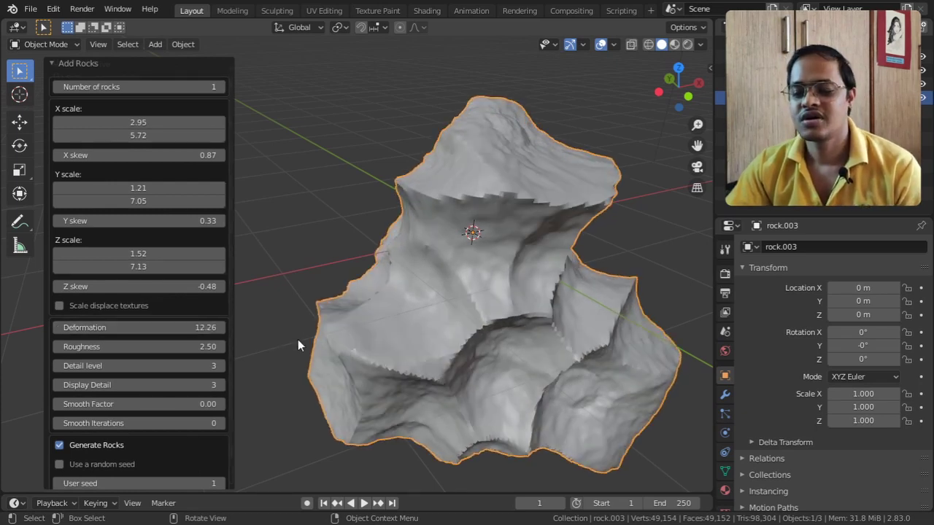
middle_click_drag(298, 287, 502, 273)
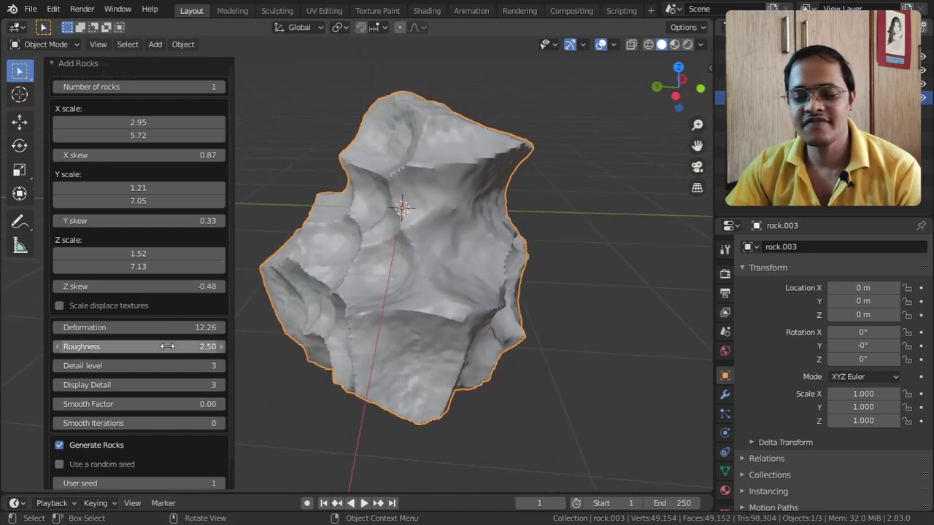
left_click_drag(190, 348, 335, 347)
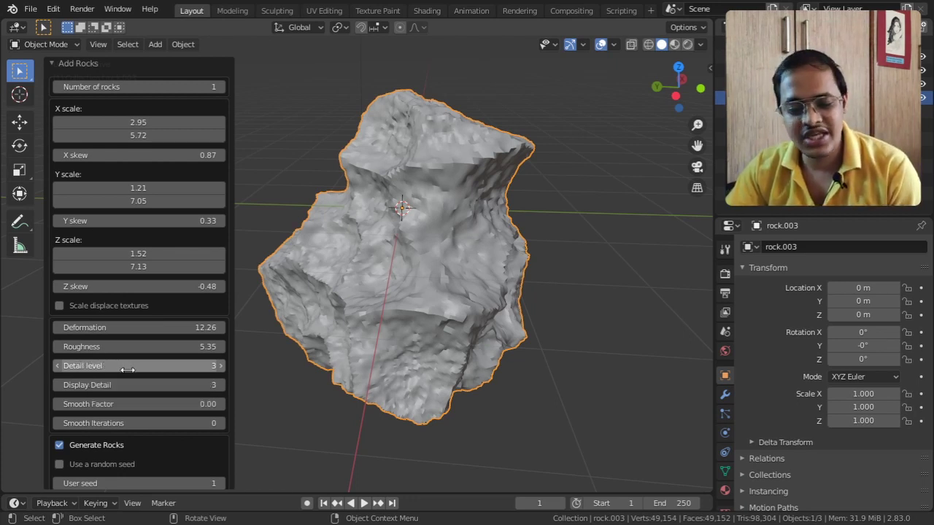
Raise both the rock's detail level and its display detail to 4.
left_click(222, 366)
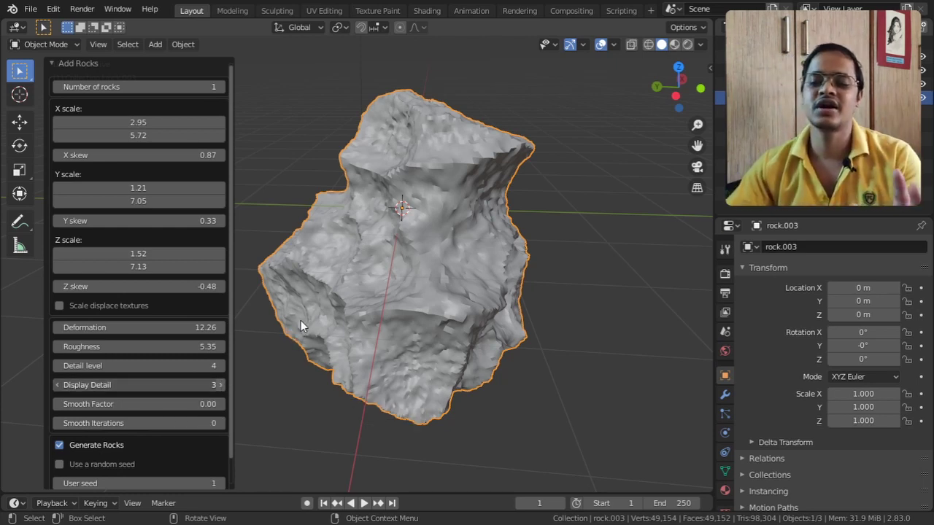
middle_click_drag(300, 321, 497, 267)
scroll(390, 223, "up", 3)
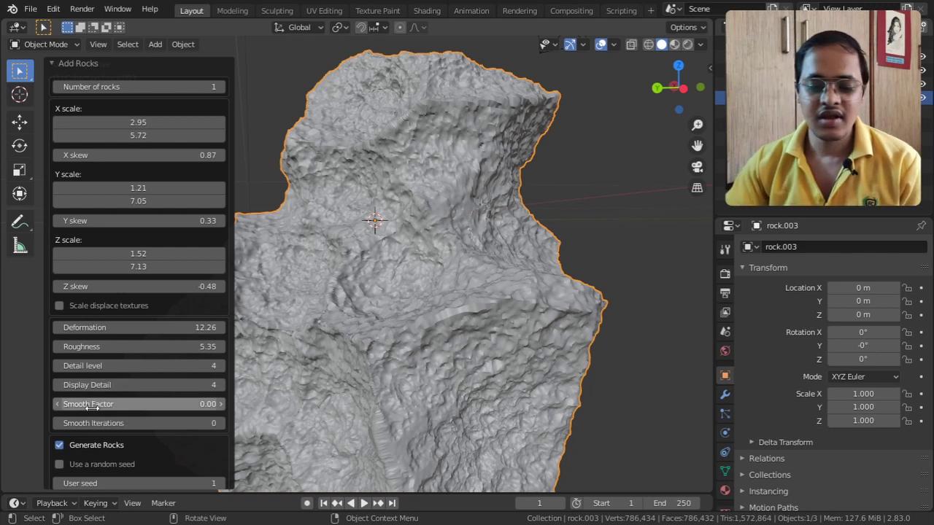
Set the rock's smooth factor to 3.75 and reduce its display detail to 2.
left_click_drag(107, 406, 108, 406)
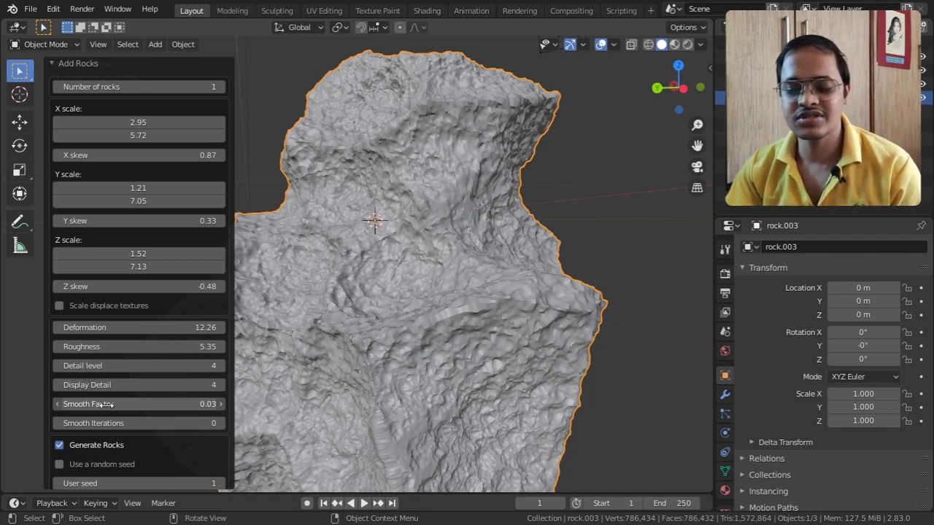
left_click(119, 385)
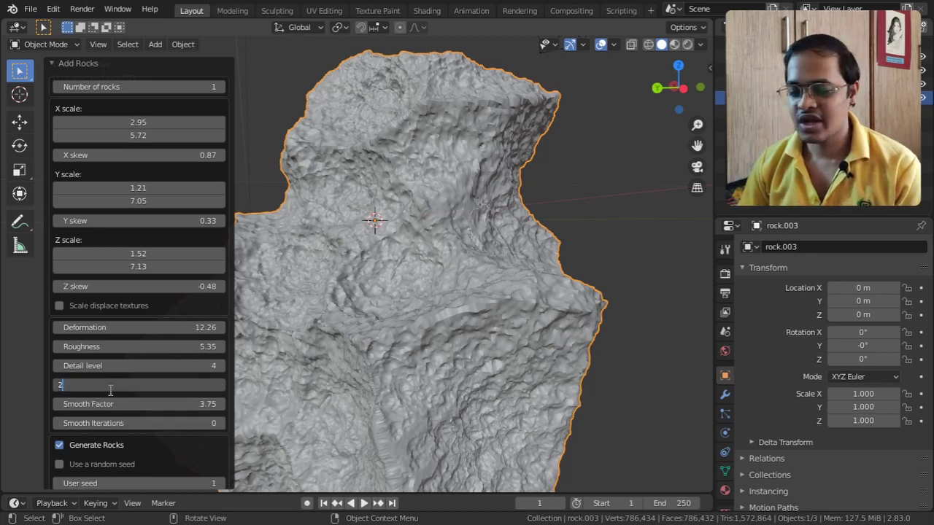
type("2")
key("Return")
Set the rock's smooth factor to 6.78 and its smooth iterations to 2.
middle_click_drag(452, 257, 435, 248)
scroll(417, 280, "down", 3)
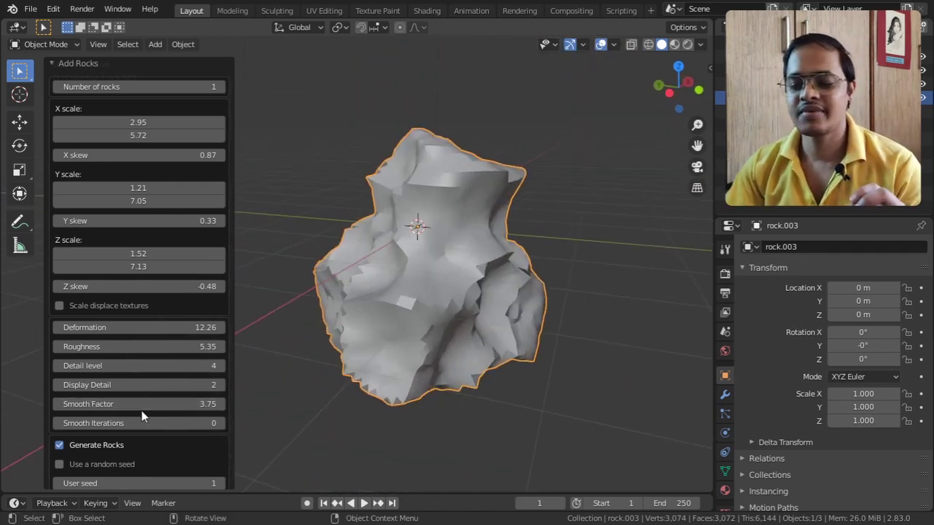
left_click_drag(143, 403, 122, 423)
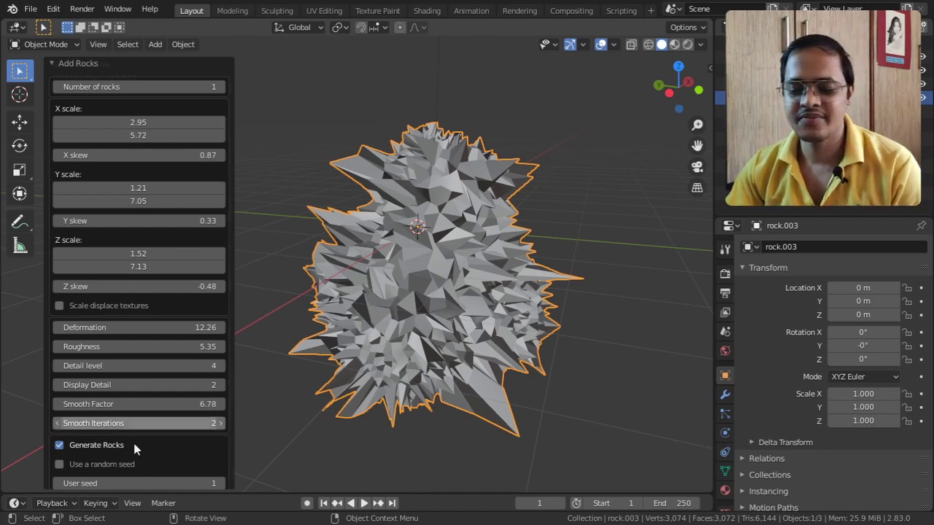
Reduce the rock's smooth iterations to 0.
left_click(61, 423)
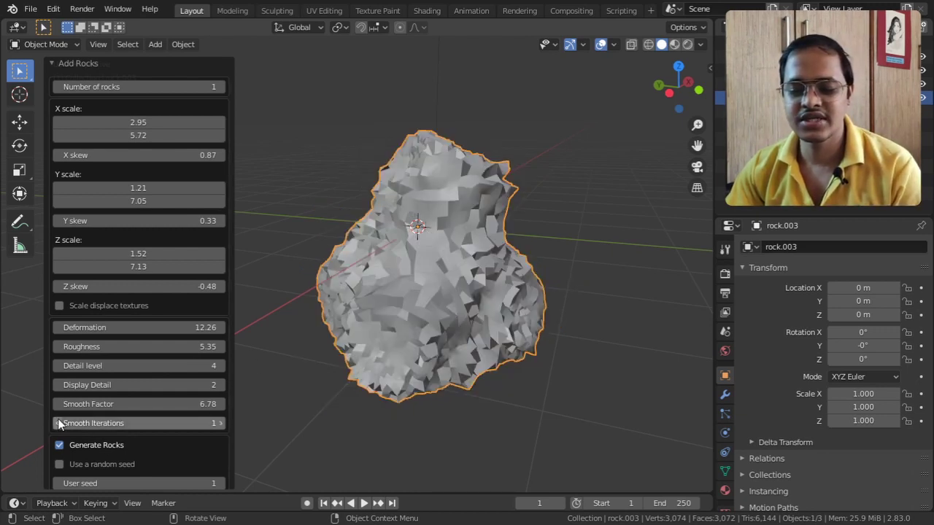
left_click_drag(117, 423, 110, 423)
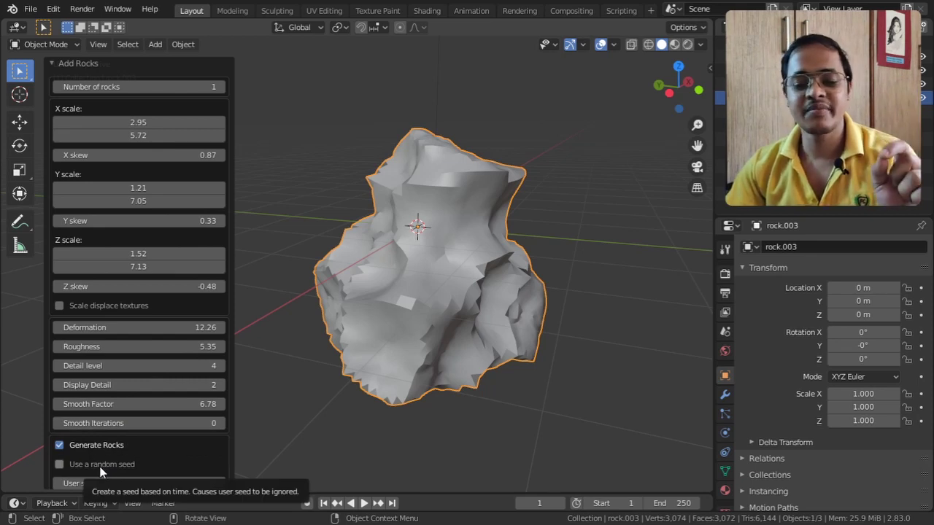
Enable the random seed for the rock and raise its display detail to 4.
left_click(60, 464)
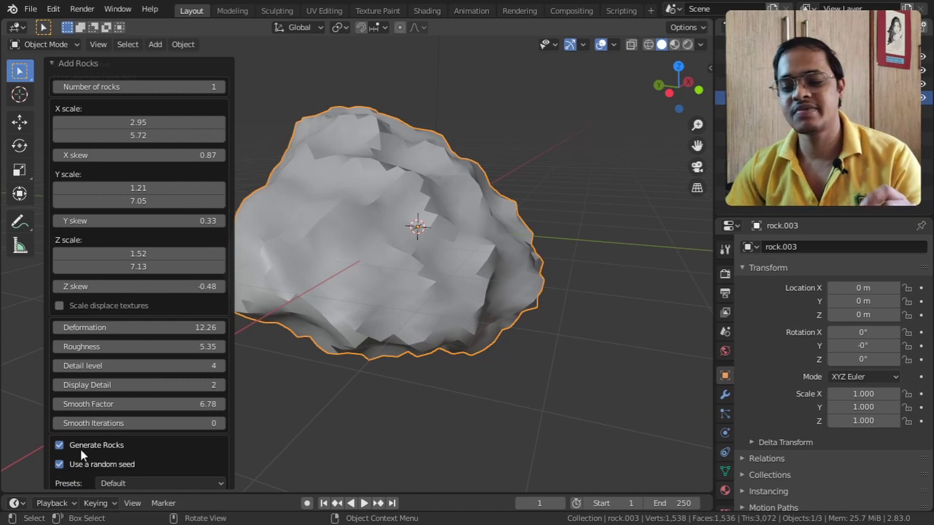
left_click(222, 384)
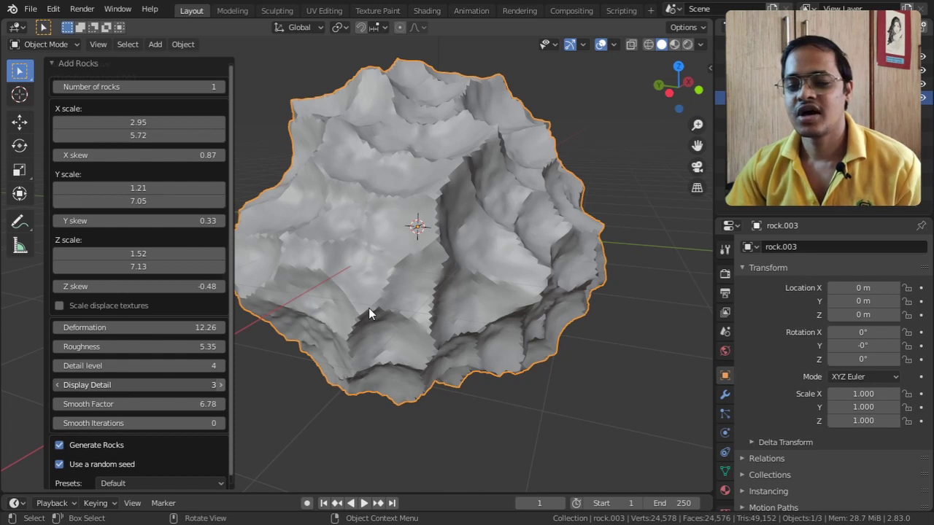
mouse_move(494, 268)
middle_mouse_down()
mouse_move(430, 260)
mouse_move(442, 271)
mouse_move(523, 271)
mouse_move(408, 292)
mouse_move(297, 259)
mouse_move(351, 277)
mouse_move(490, 269)
middle_mouse_up()
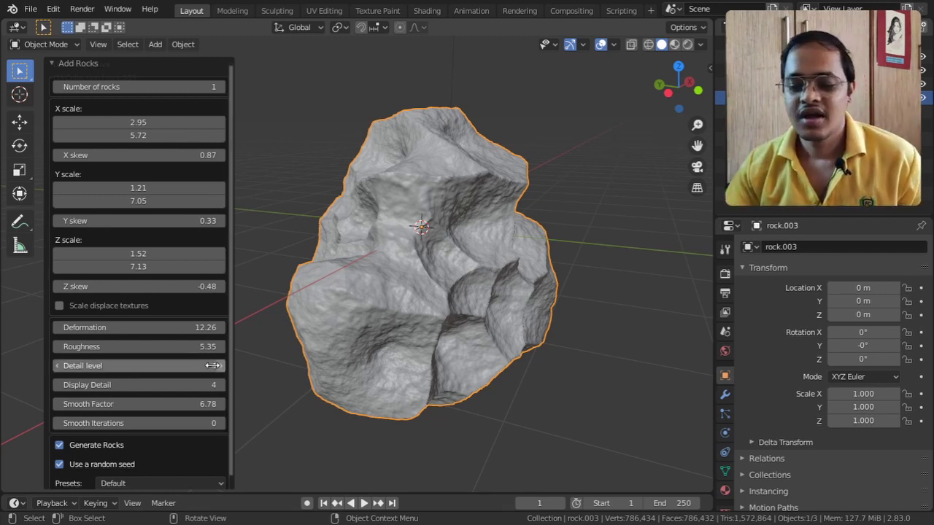
Generate new random rock shapes by repeatedly turning rock generation off and on, inspecting each variation.
left_click(59, 445)
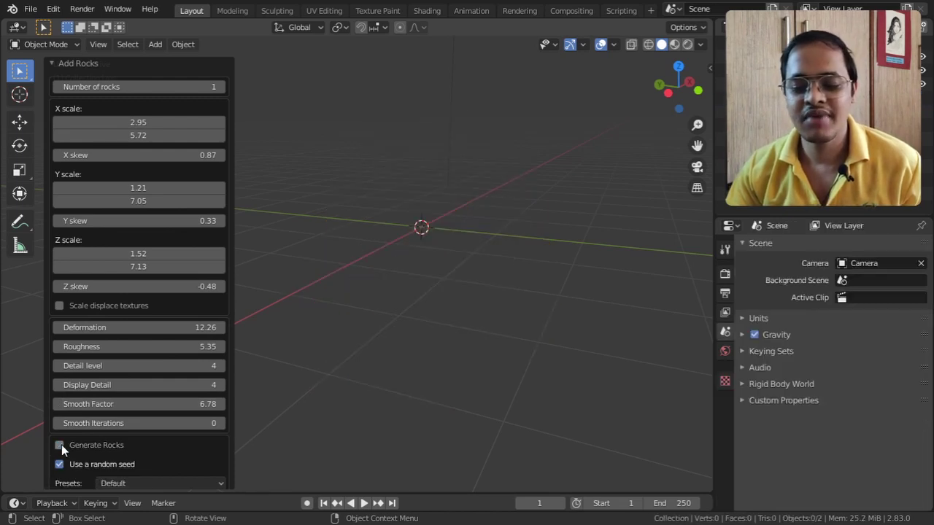
left_click(139, 440)
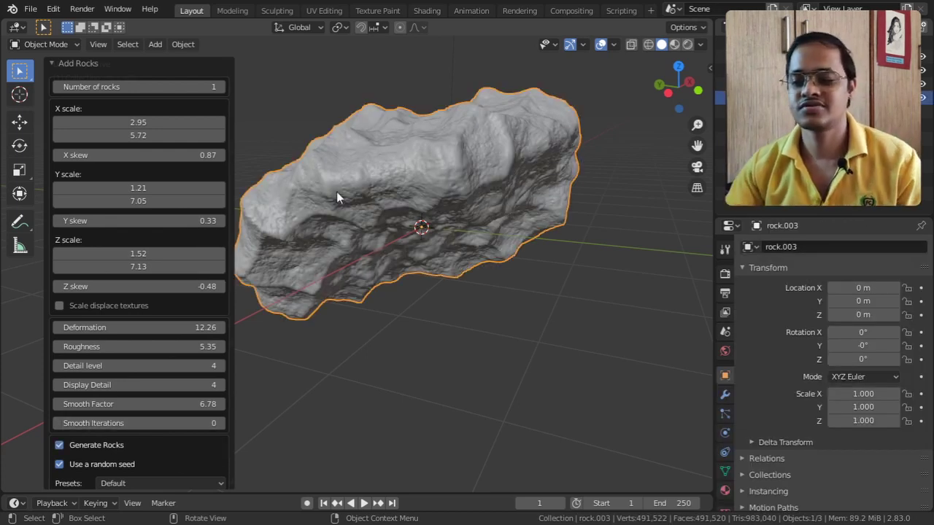
middle_click_drag(336, 191, 517, 251)
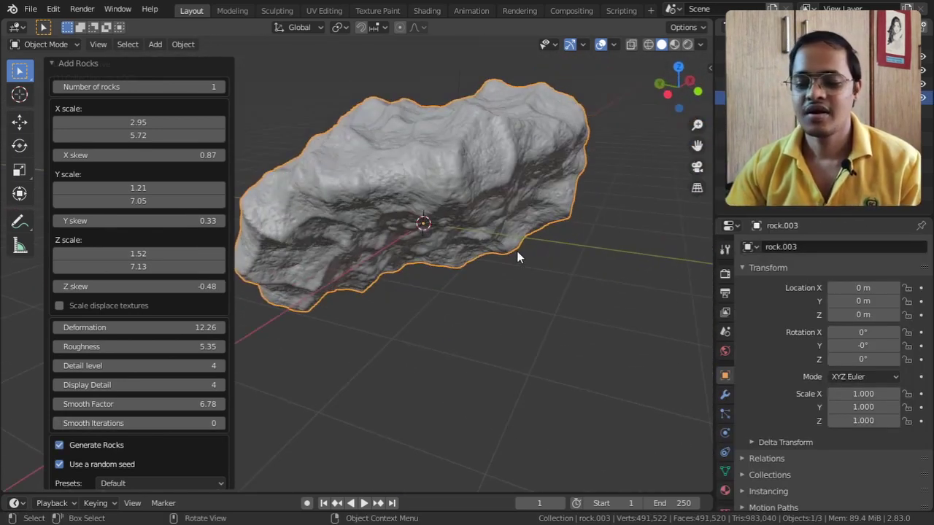
left_click(60, 445)
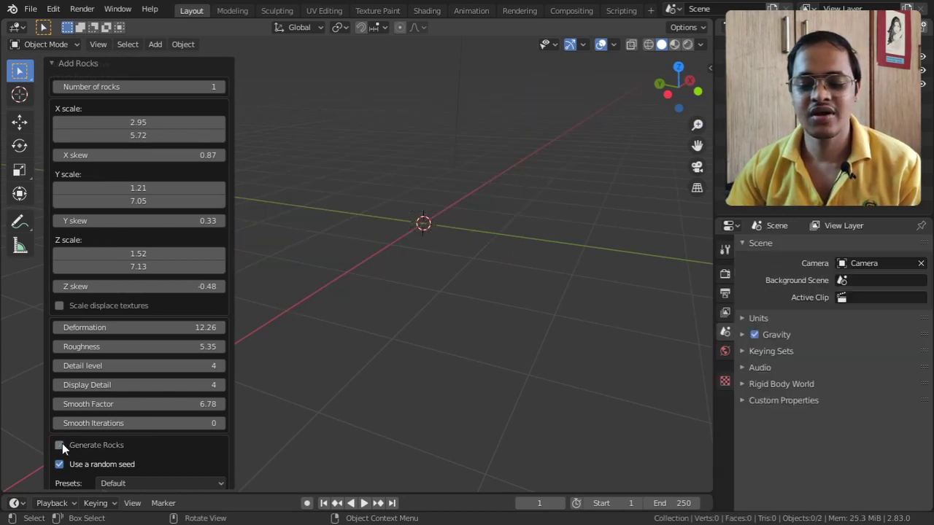
key("ctrl+z")
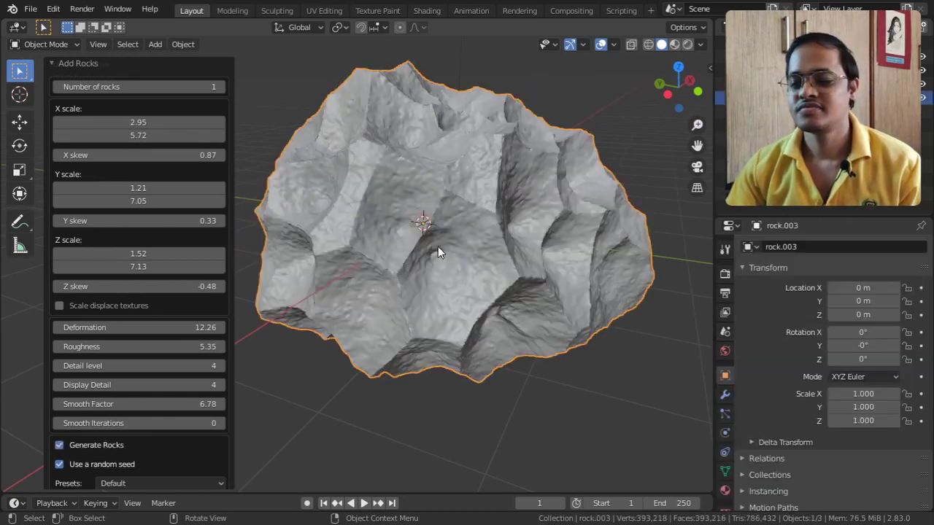
mouse_move(587, 290)
middle_mouse_down()
mouse_move(500, 279)
mouse_move(580, 307)
mouse_move(596, 303)
mouse_move(591, 294)
middle_mouse_up()
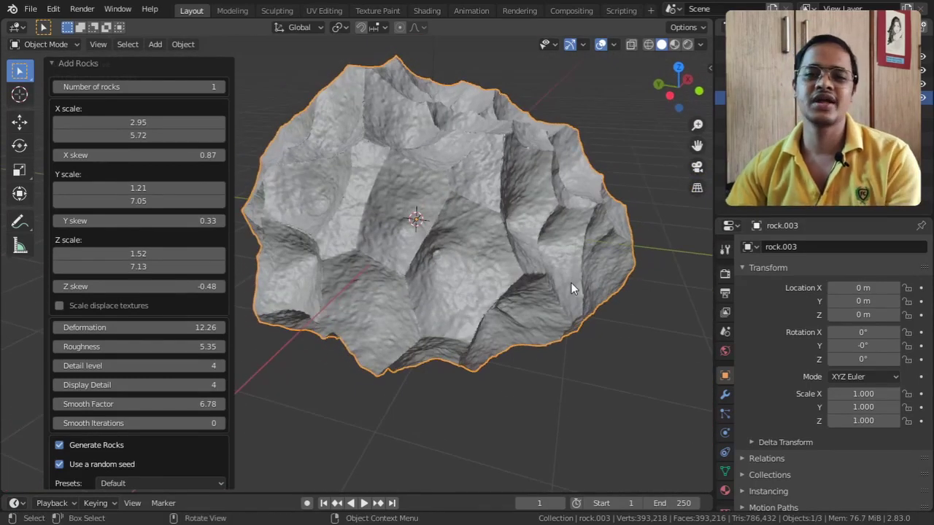
left_click(59, 444)
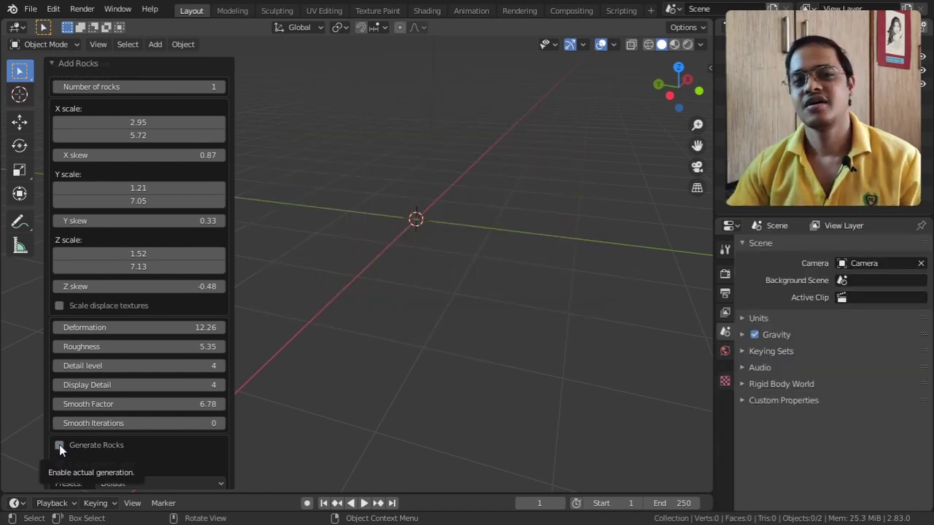
left_click(59, 445)
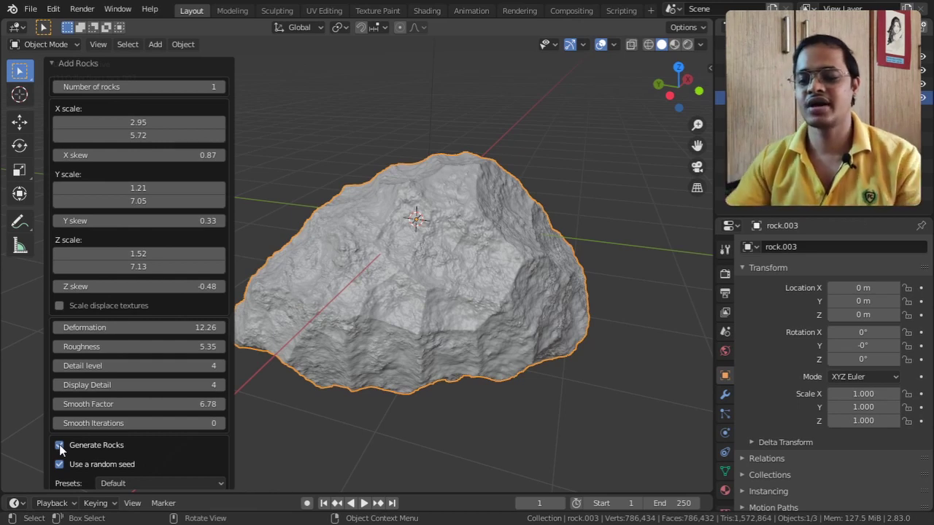
middle_click_drag(366, 298, 394, 261)
Apply the Fake Ocean preset and raise its display detail to 4, inspecting the wavy surface.
scroll(102, 467, "down", 1)
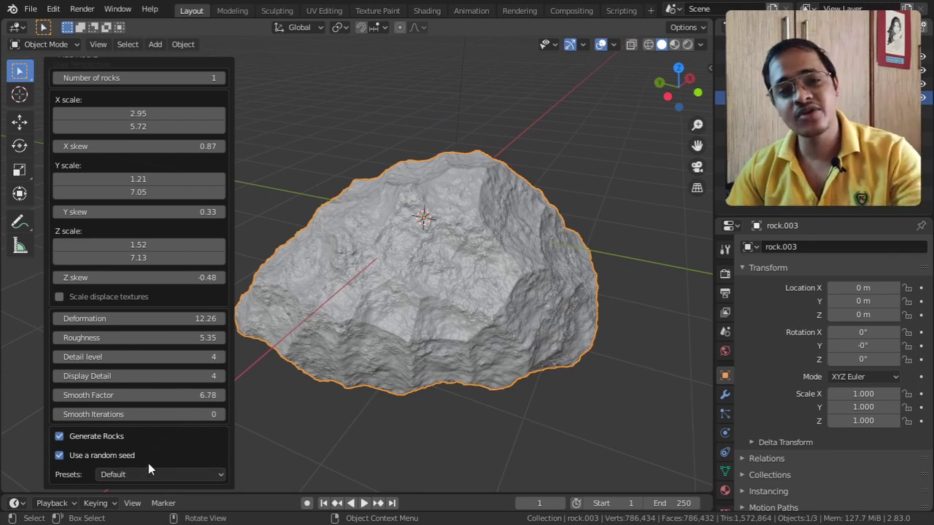
left_click(175, 474)
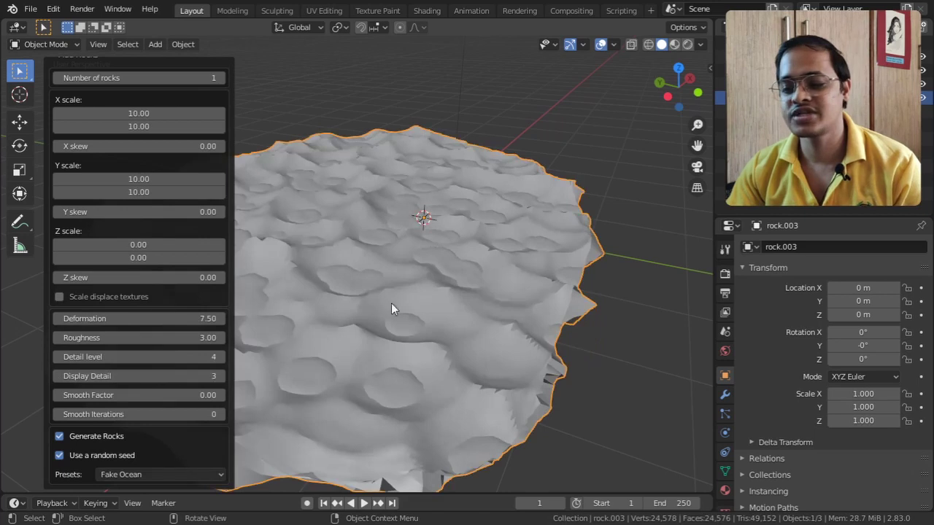
middle_click_drag(391, 302, 135, 265)
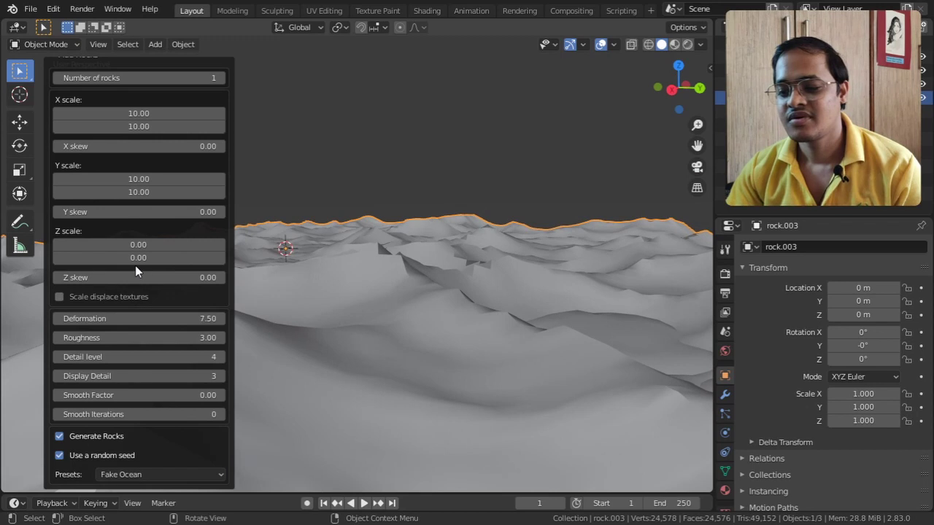
left_click(221, 376)
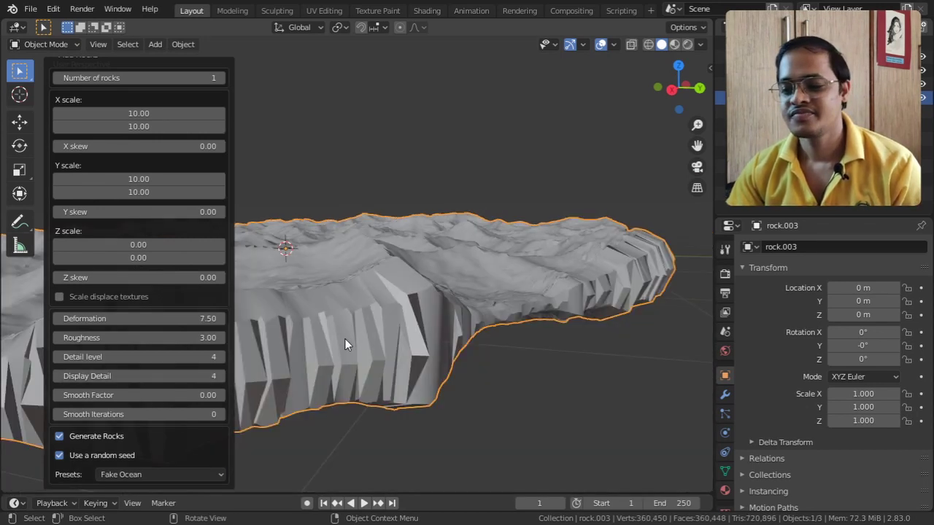
middle_click_drag(344, 343, 488, 340)
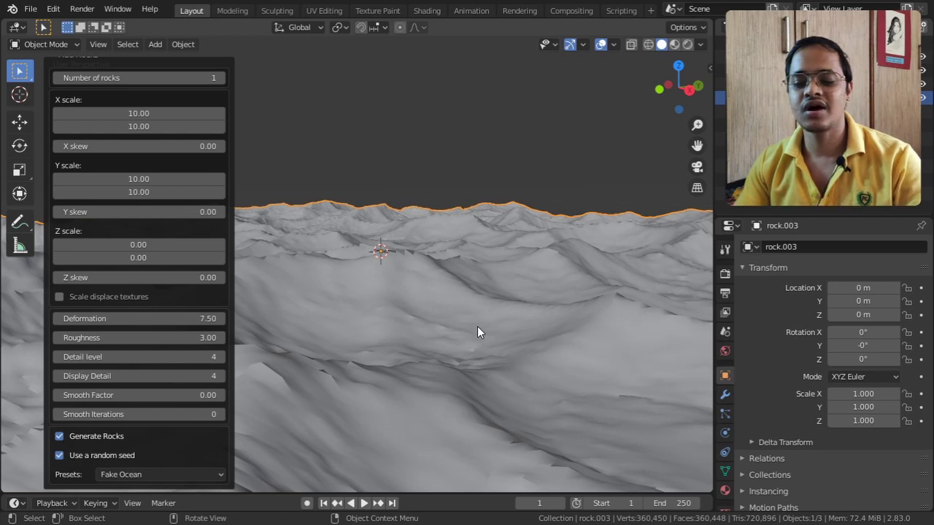
middle_click_drag(416, 309, 435, 304)
Switch the rock preset to Ice and inspect the shape.
left_click(157, 469)
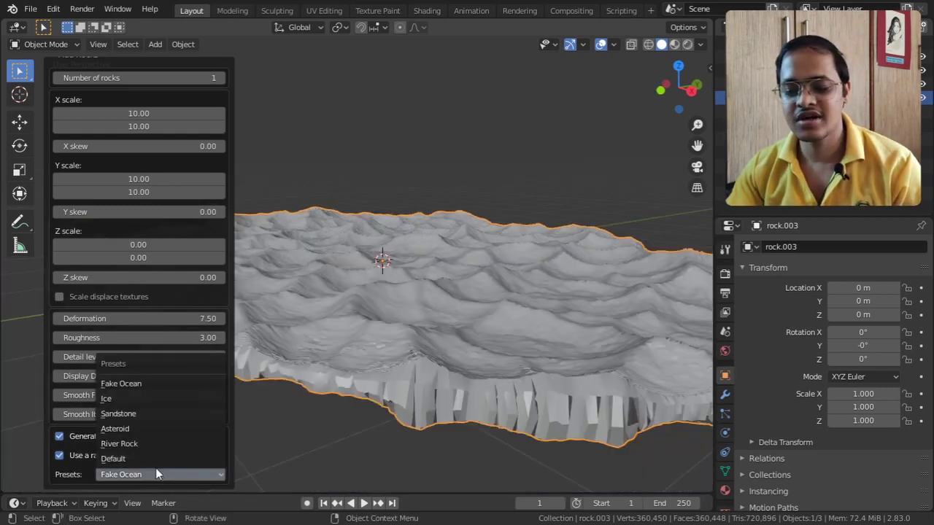
left_click(156, 394)
middle_click_drag(398, 223, 462, 287)
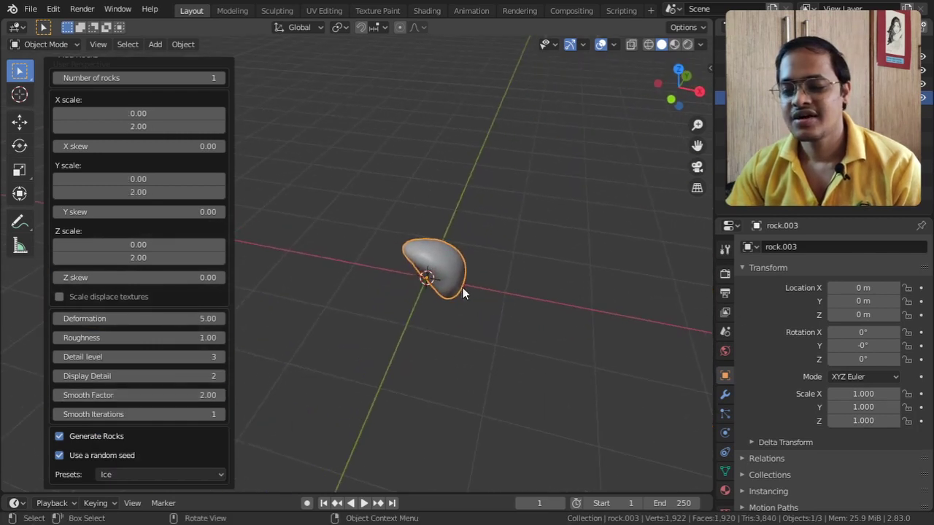
Switch the rock preset to Sandstone and examine the layered shape up close.
left_click(192, 475)
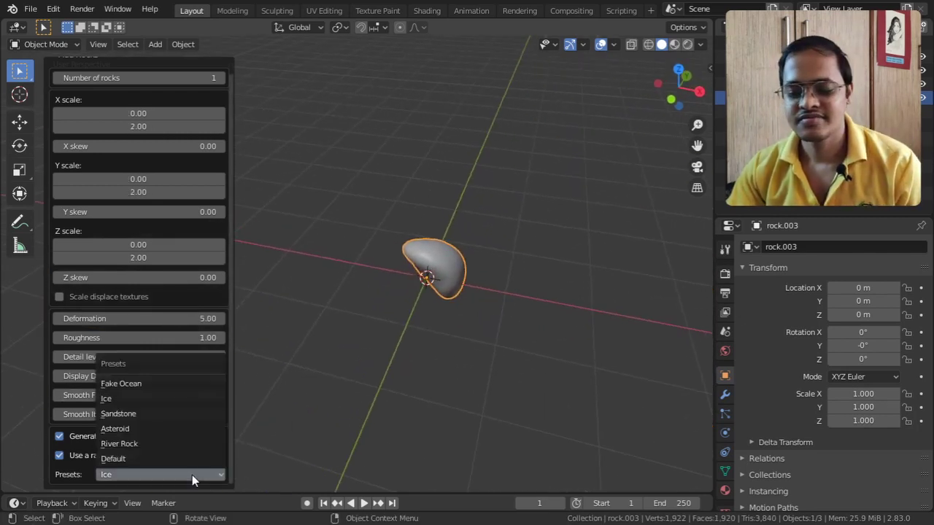
left_click(178, 420)
scroll(452, 295, "up", 3)
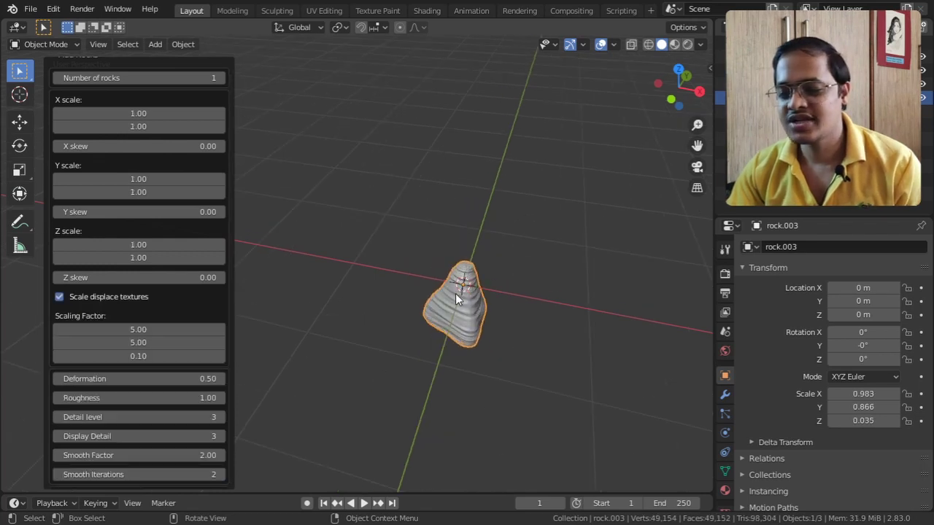
middle_click_drag(506, 353, 519, 306)
scroll(492, 335, "up", 3)
scroll(487, 301, "up", 4)
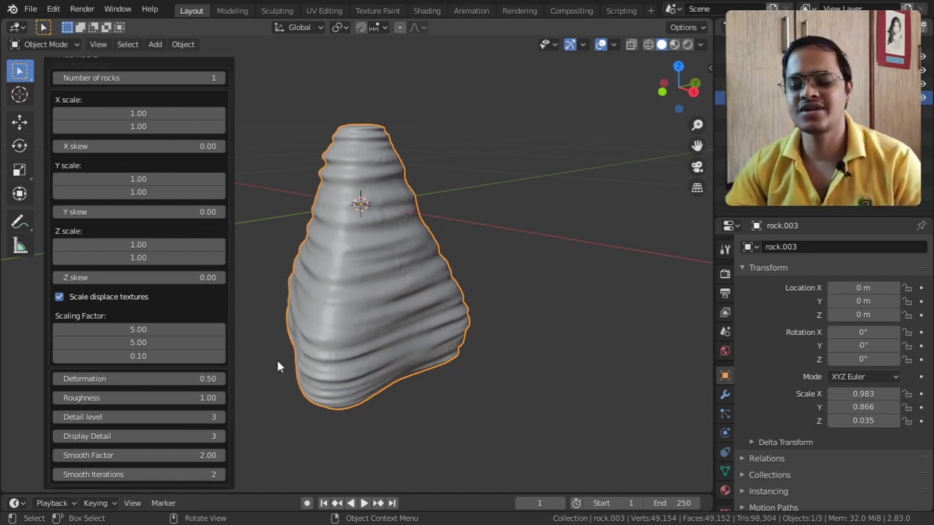
Switch the rock preset to Asteroid and inspect its surface.
scroll(125, 425, "down", 3)
left_click(158, 474)
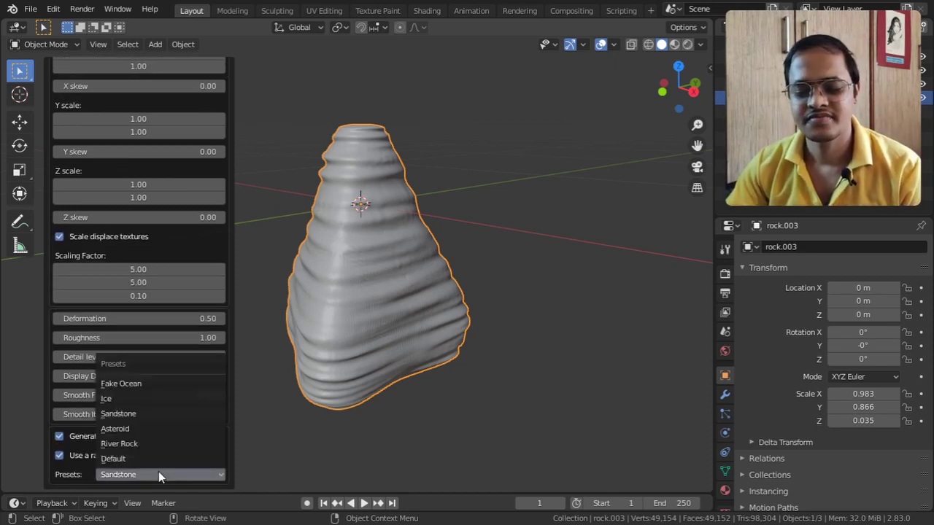
left_click(155, 432)
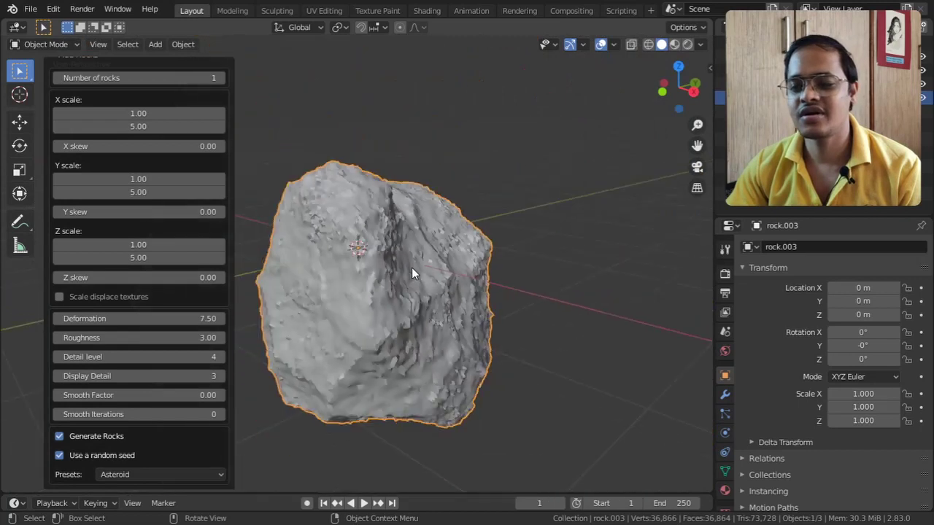
middle_click_drag(412, 273, 401, 341)
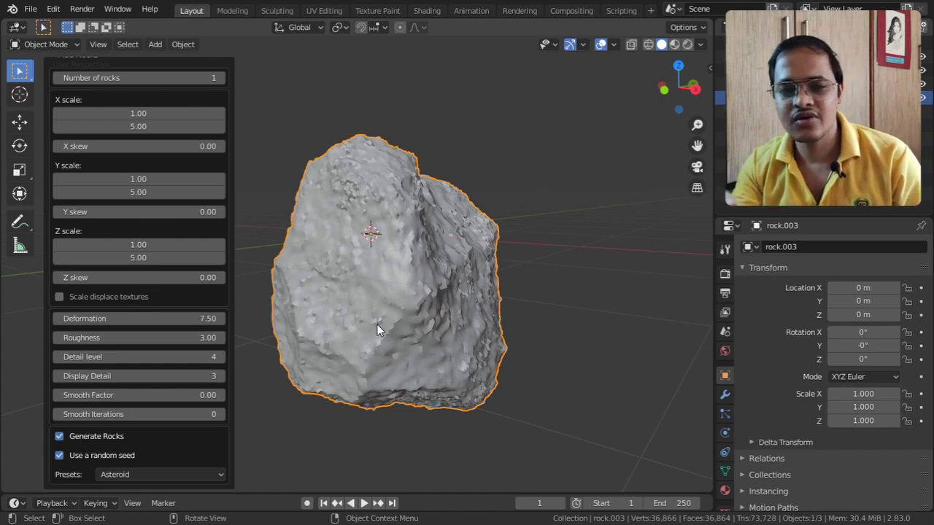
Switch the rock preset to River Rock and view the pebble up close.
left_click(200, 476)
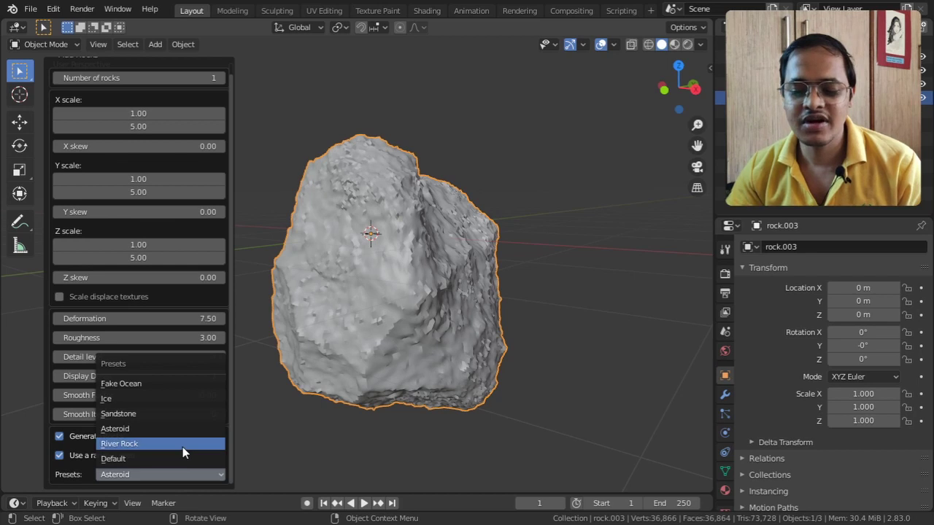
left_click(183, 446)
middle_click_drag(312, 345, 383, 297)
scroll(387, 299, "up", 2)
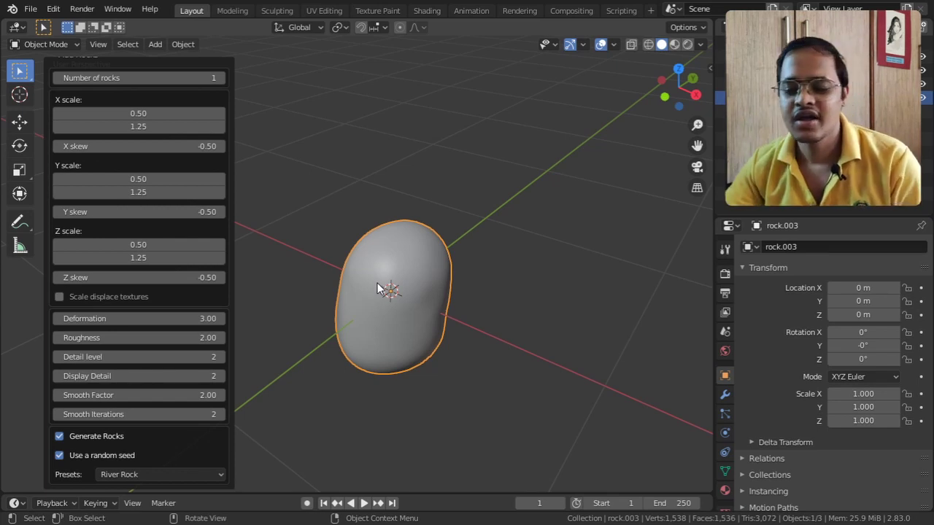
Return the rock to the Default preset and set the number of rocks to 3.
left_click(189, 476)
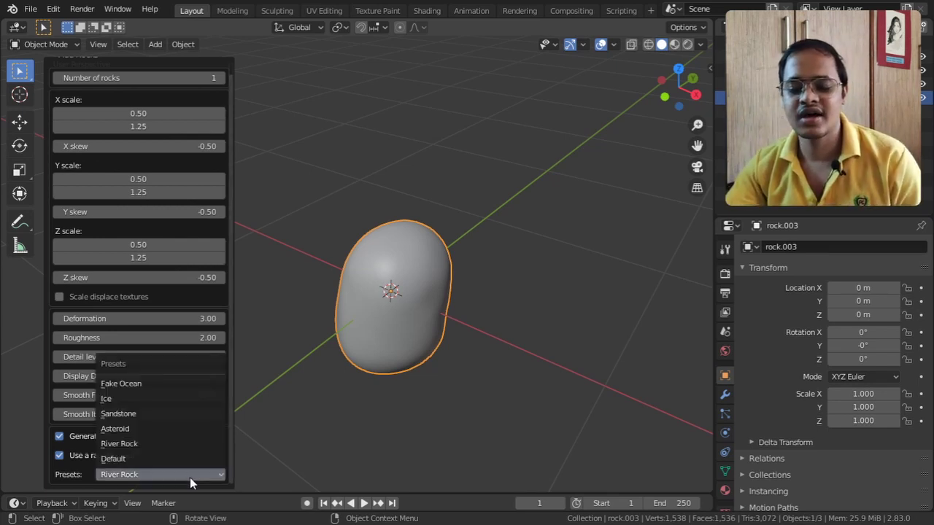
left_click(186, 458)
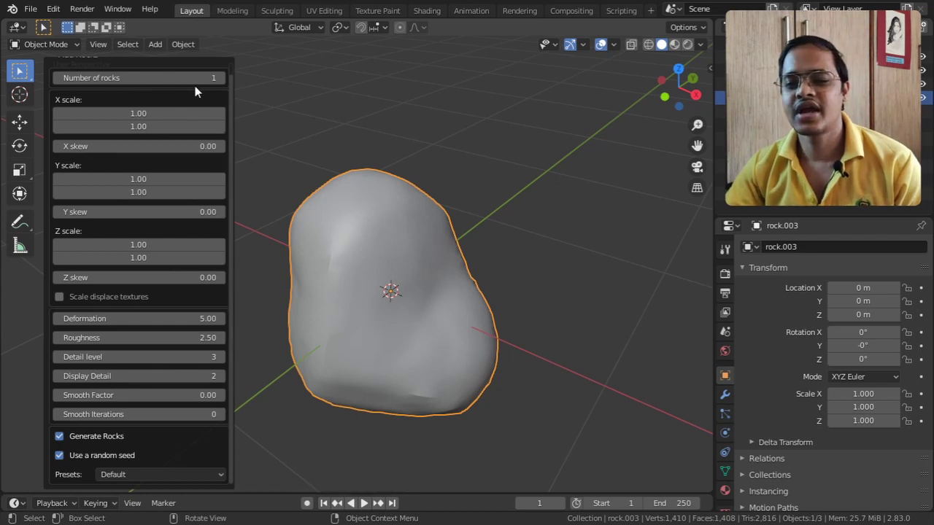
scroll(216, 89, "up", 1)
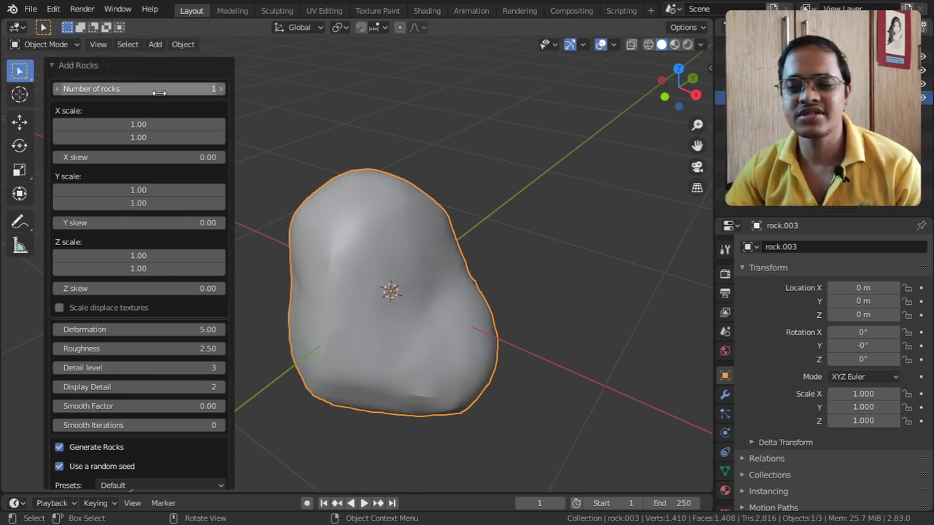
left_click(219, 90)
left_click(218, 89)
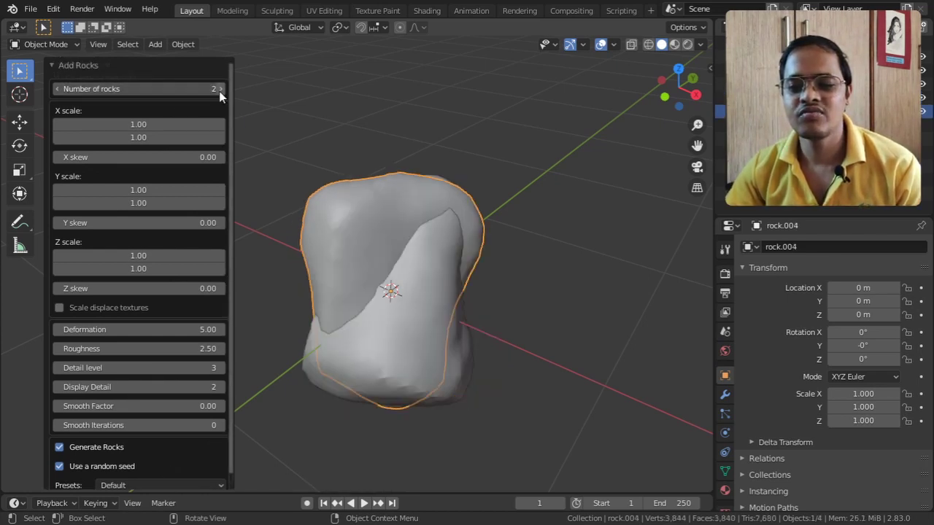
Move the three overlapping rocks apart to about X -0.94, -0.27 and 0.54 m so they stand side by side.
left_click(421, 225)
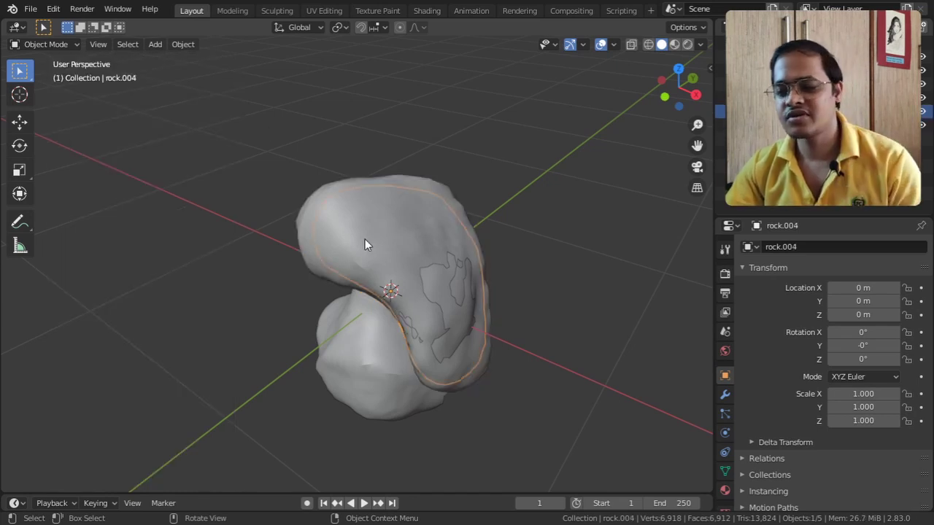
key("g")
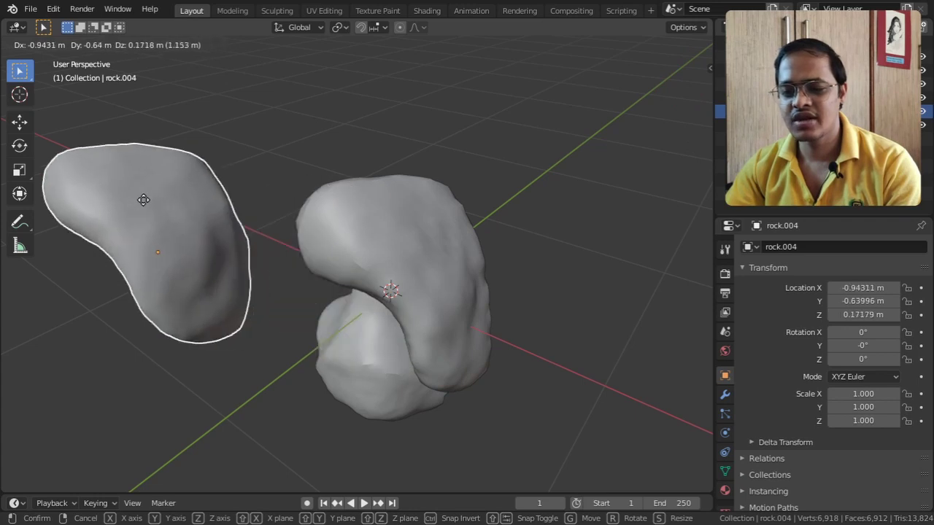
left_click(140, 199)
left_click(382, 227)
key("g")
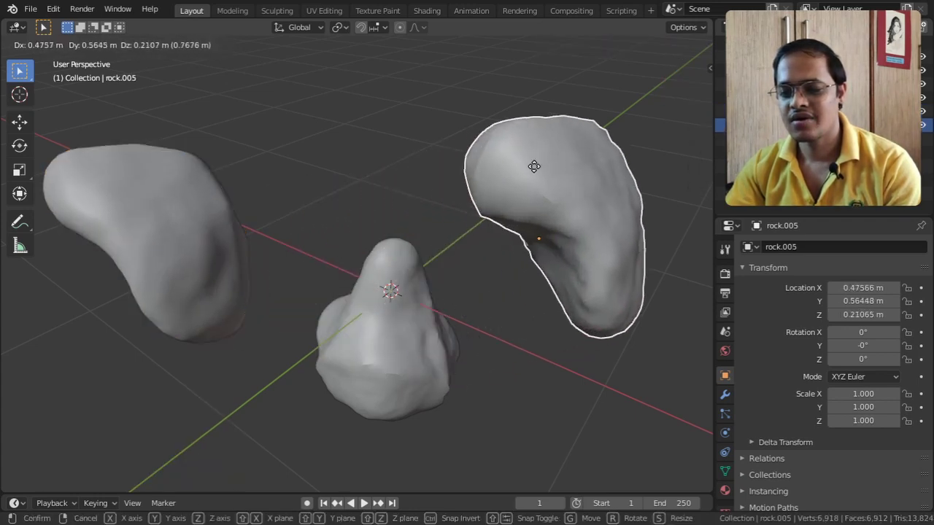
left_click(527, 102)
left_click(402, 337)
key("g")
left_click(466, 312)
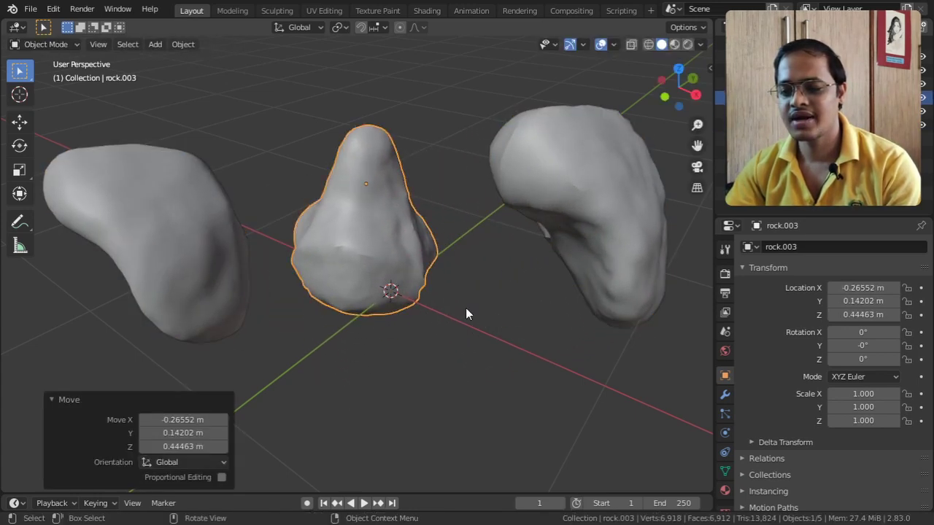
Rotate the rock farthest along positive Y by about -101° around the view axis, and deselect it.
middle_click_drag(465, 312, 514, 334)
left_click(510, 252)
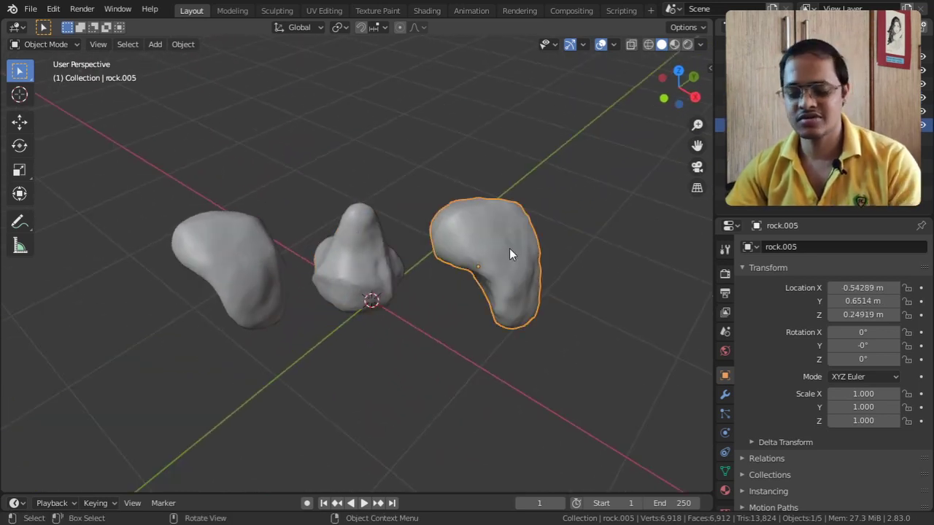
key("r")
left_click(431, 301)
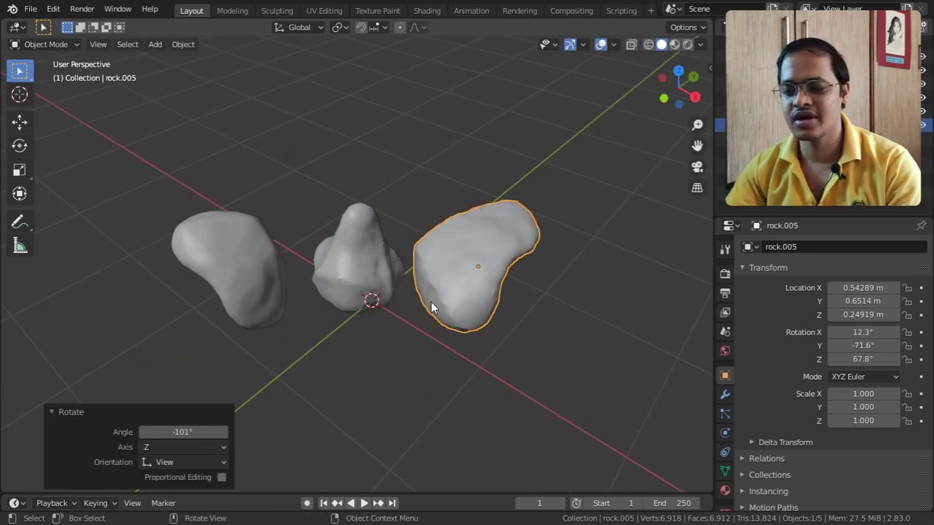
middle_click_drag(430, 302, 419, 325)
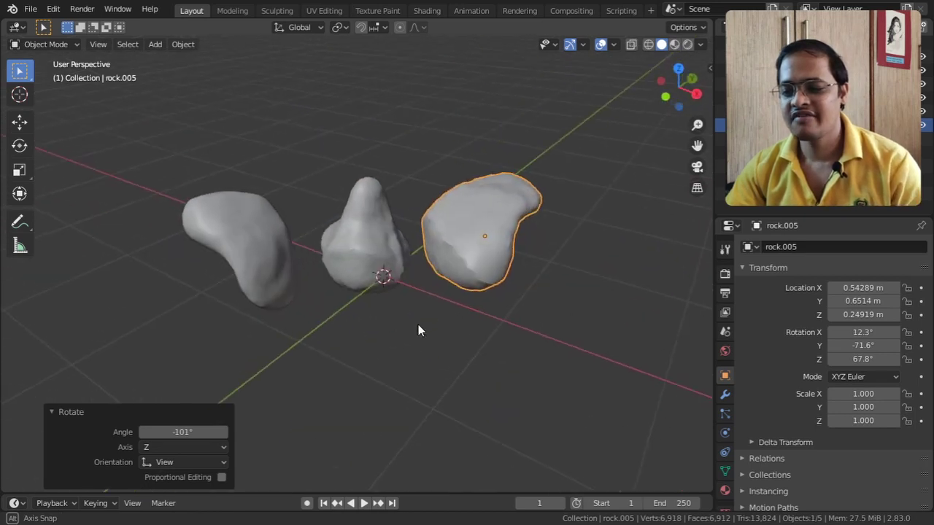
left_click(417, 361)
middle_click_drag(417, 361, 410, 348)
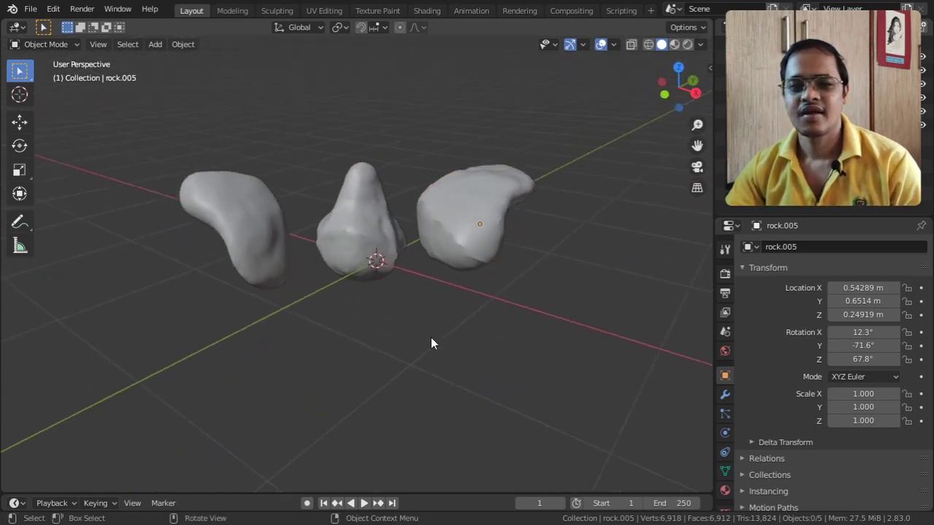